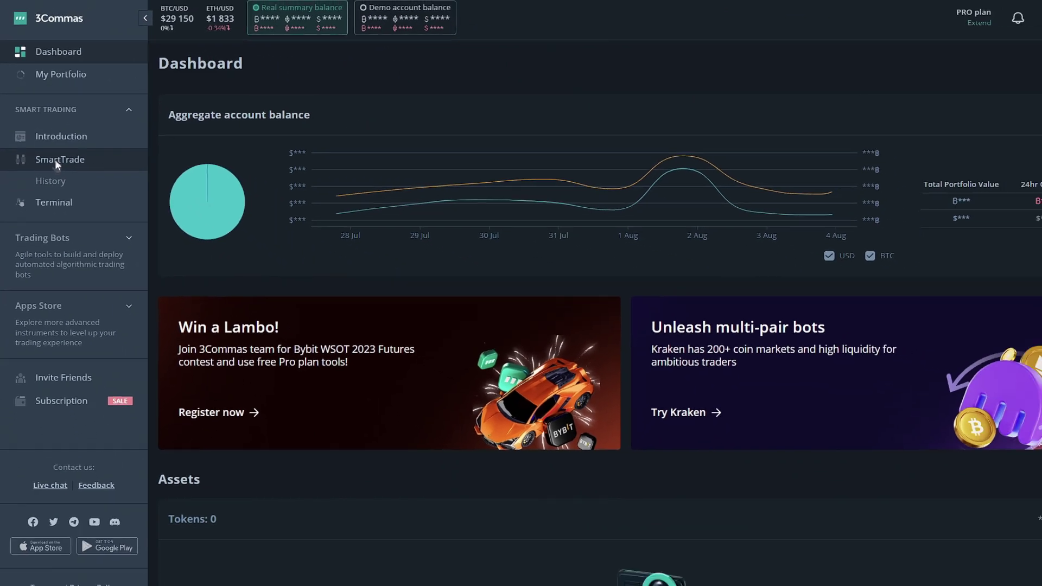
# Open SmartTrade with the USDT market and BTC/USDT pair, showing the Smart Trade form
pyautogui.click(137, 307)
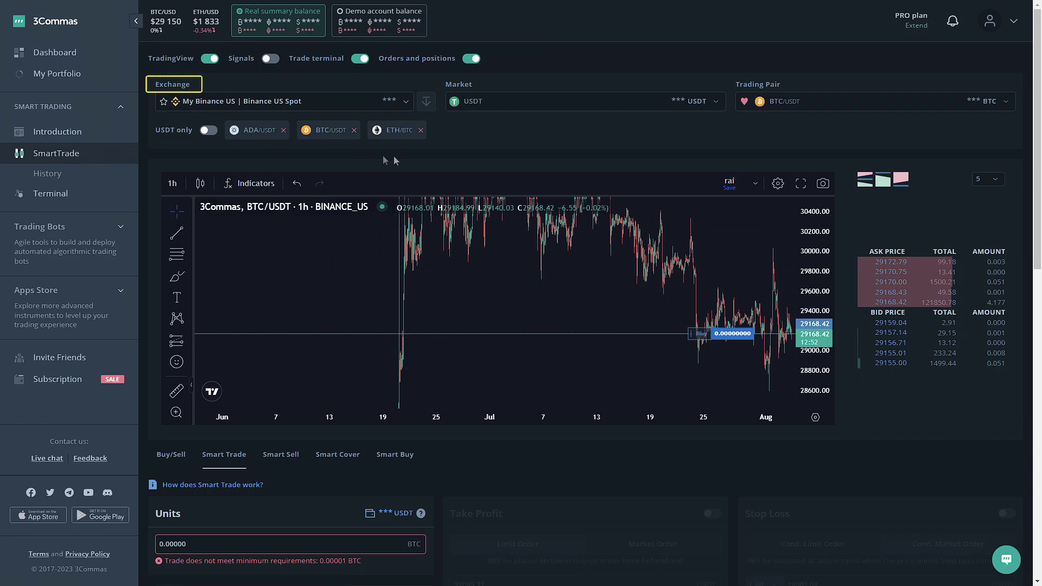
pyautogui.click(493, 100)
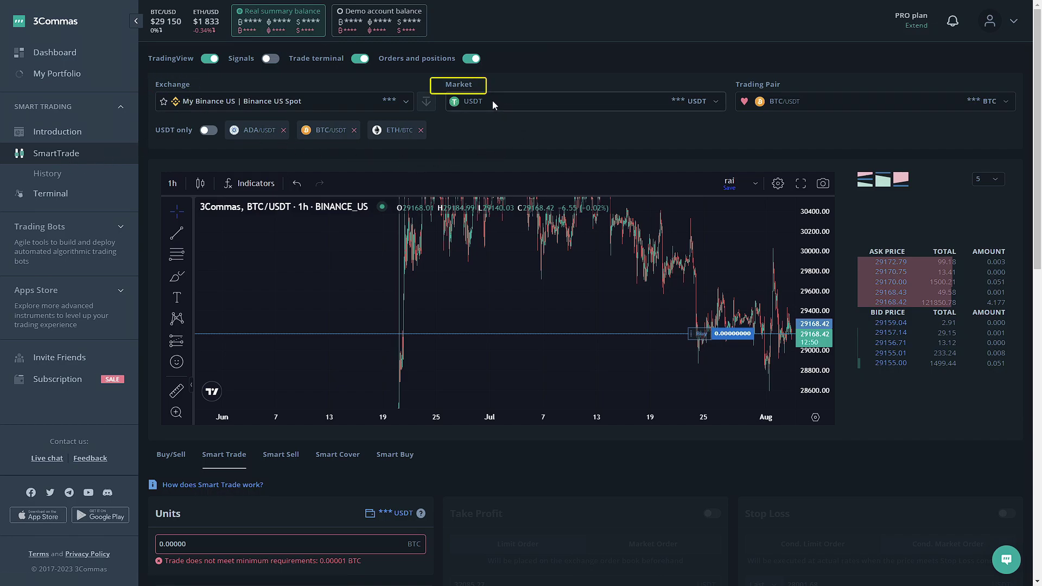
pyautogui.click(490, 152)
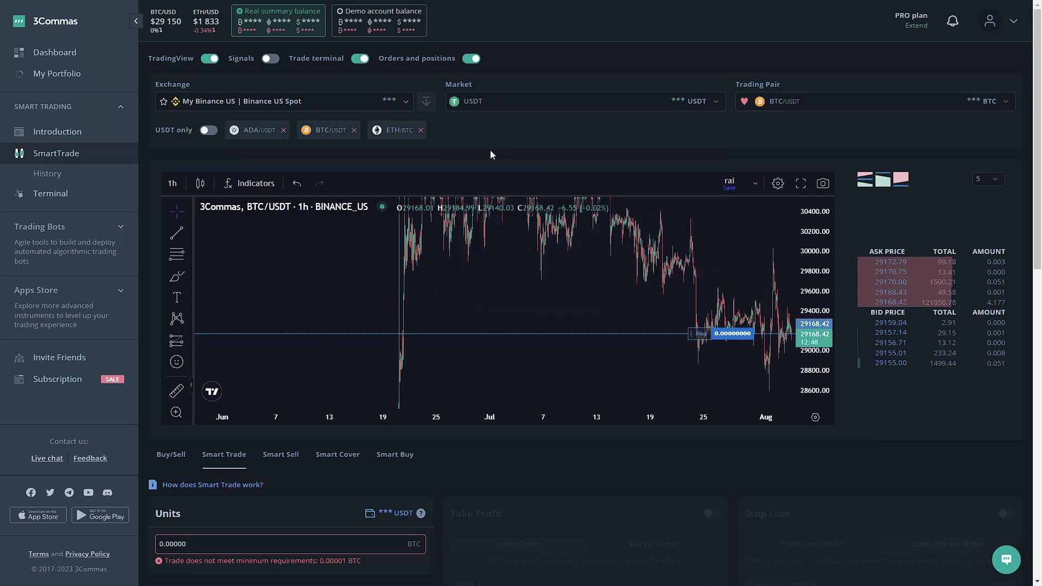
pyautogui.click(787, 105)
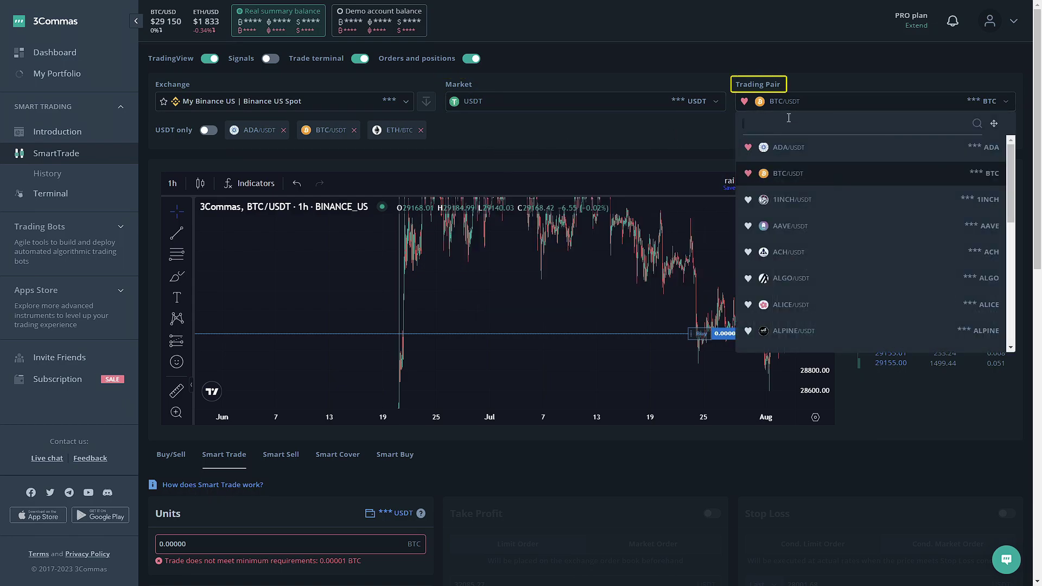
pyautogui.click(792, 174)
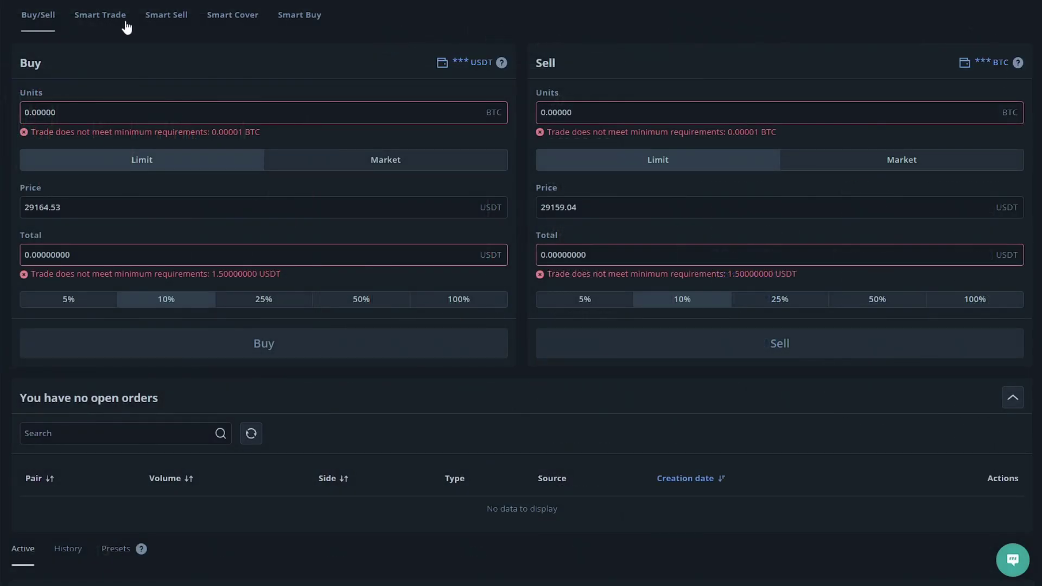
pyautogui.click(121, 21)
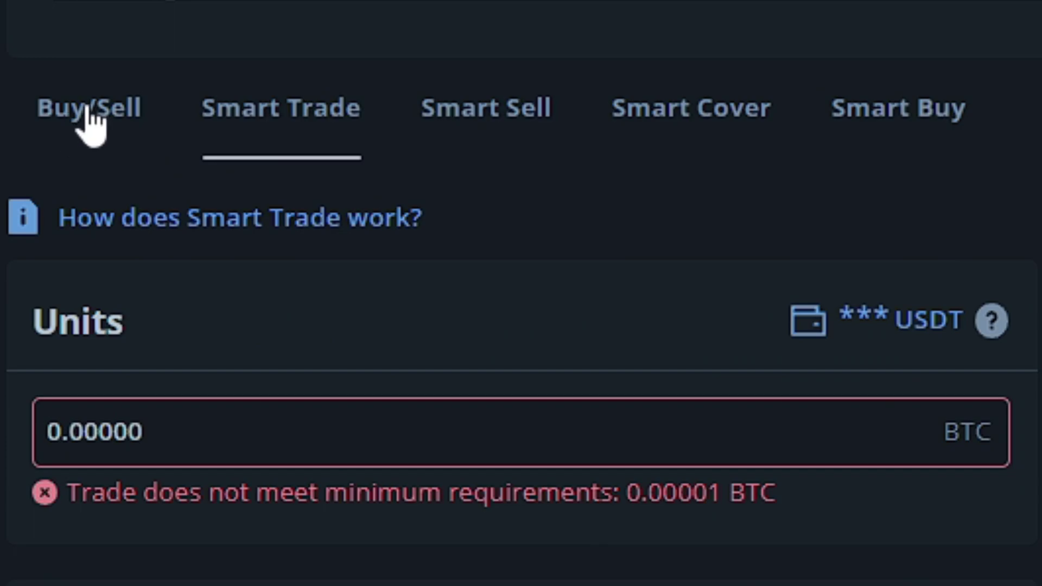
# Switch between the Buy/Sell, Smart Trade and Smart Sell forms, ending on Buy/Sell
pyautogui.click(89, 111)
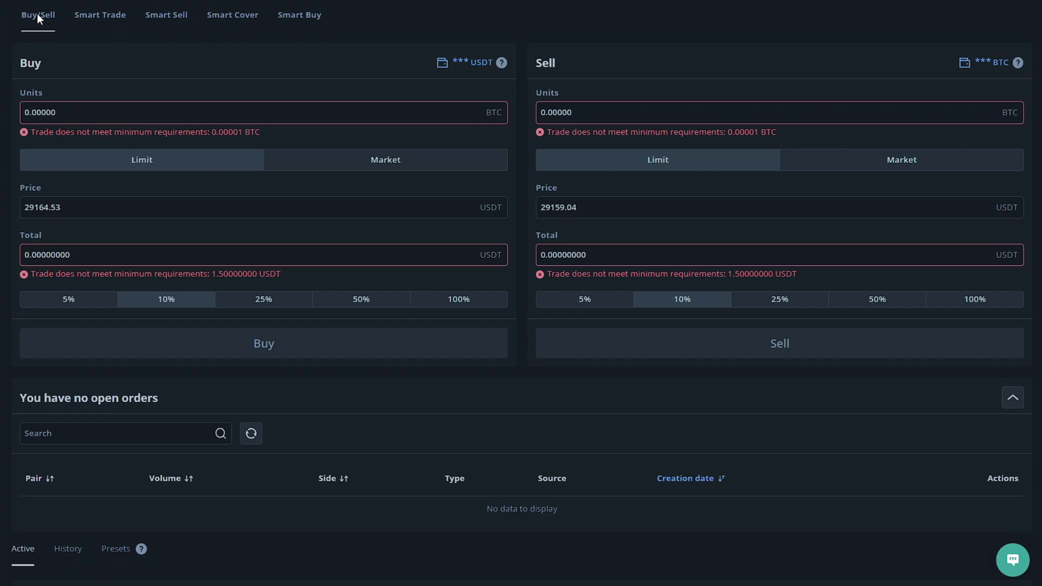
pyautogui.click(116, 18)
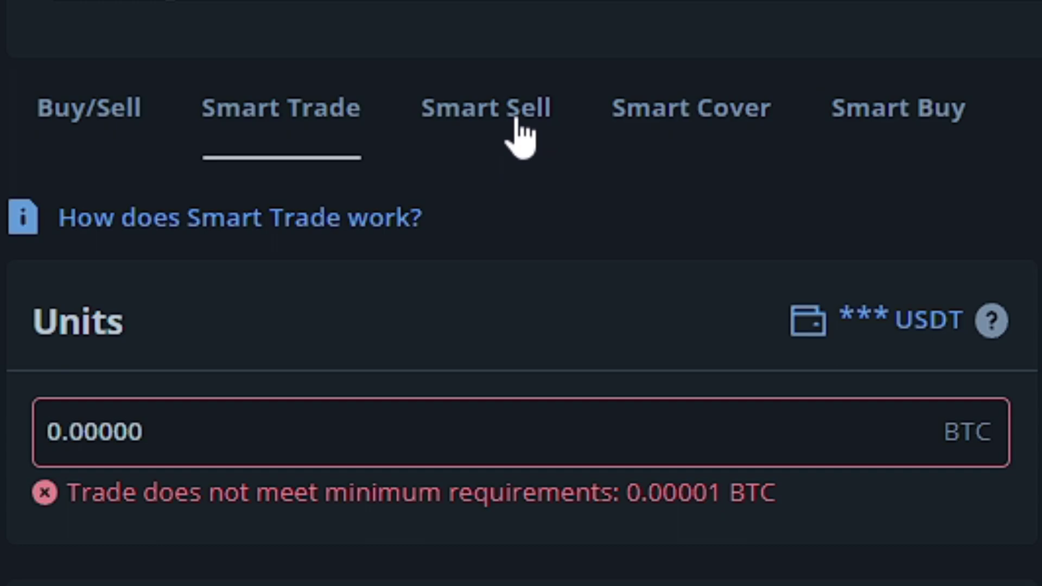
pyautogui.click(519, 124)
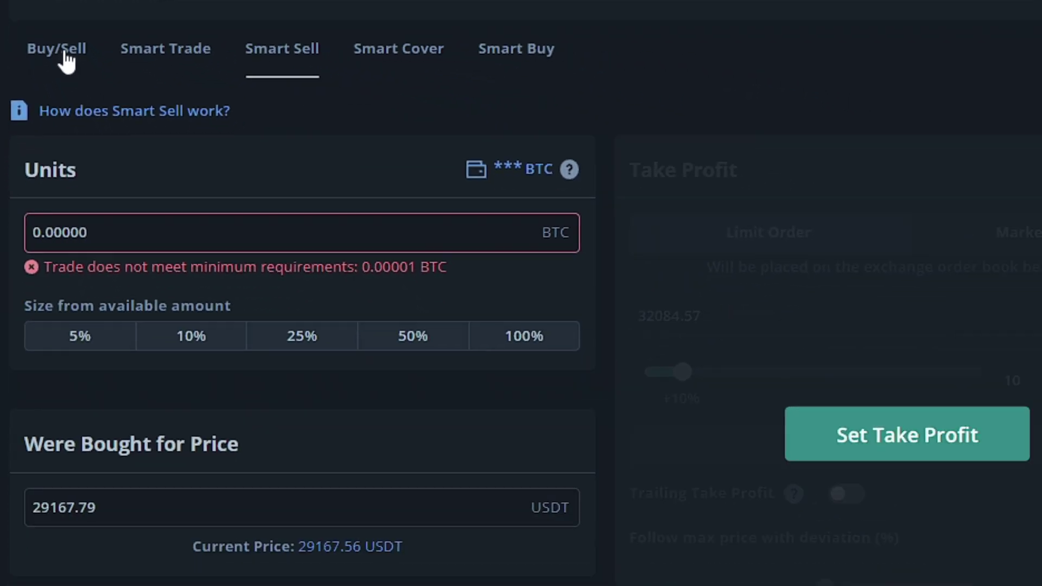
pyautogui.click(89, 108)
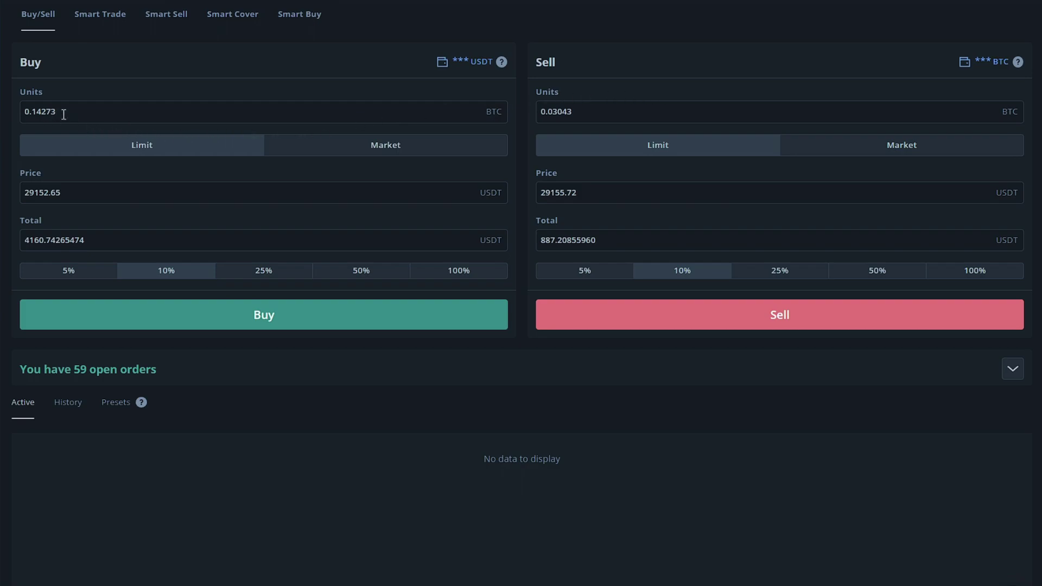
# Place a 5%-of-balance limit buy of 0.07564 BTC at 27500 USDT and confirm it
pyautogui.moveTo(64, 114); pyautogui.dragTo(11, 120)
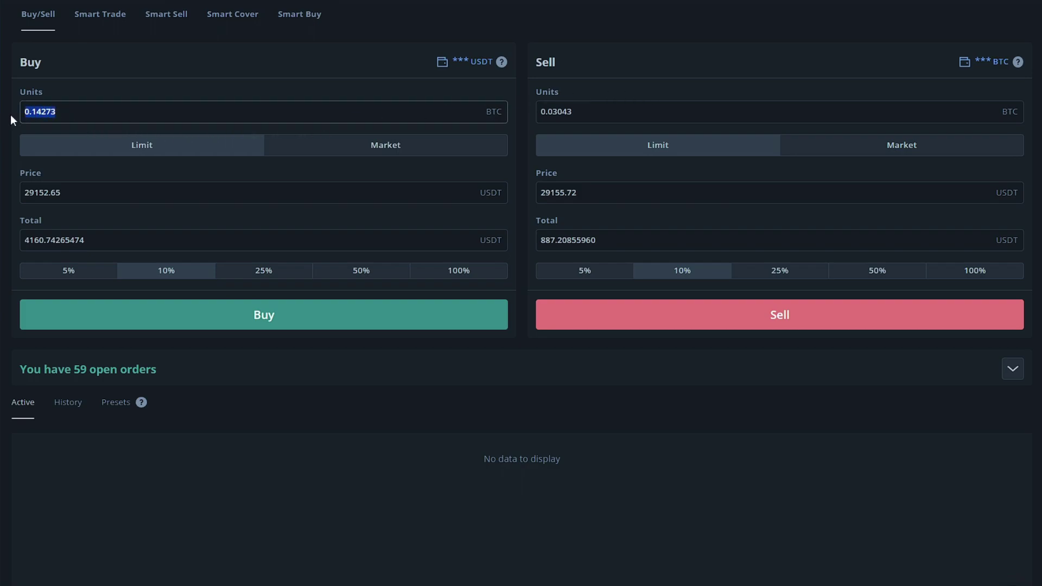
pyautogui.write('0.')
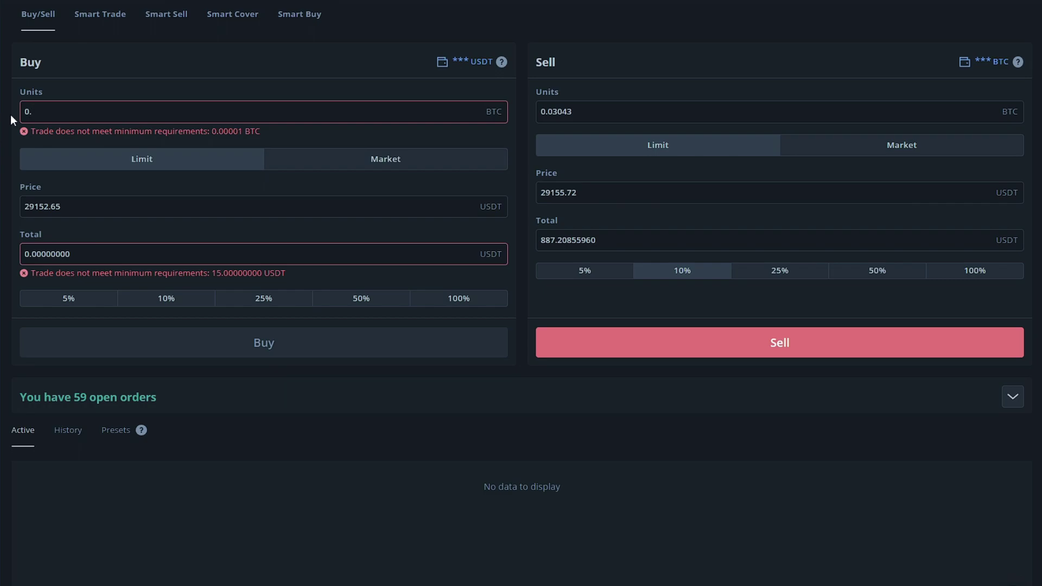
pyautogui.write('1')
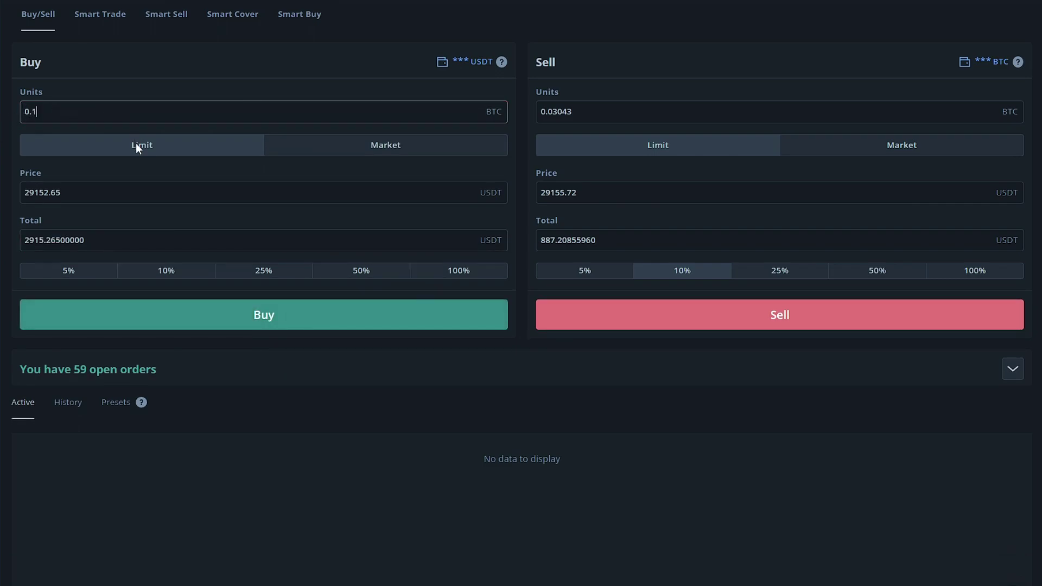
pyautogui.moveTo(65, 193); pyautogui.dragTo(31, 196)
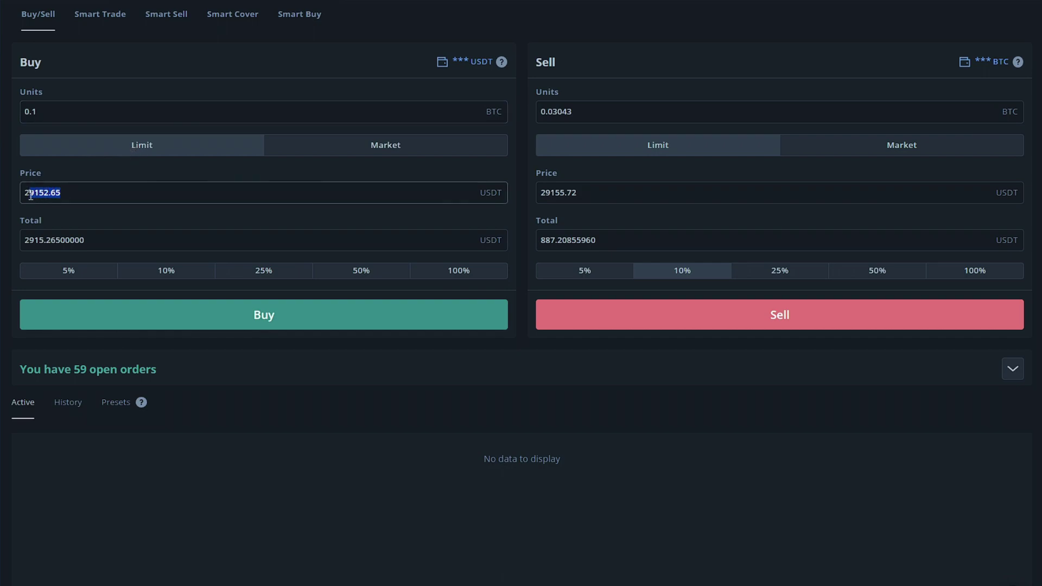
pyautogui.write('7500')
pyautogui.click(96, 274)
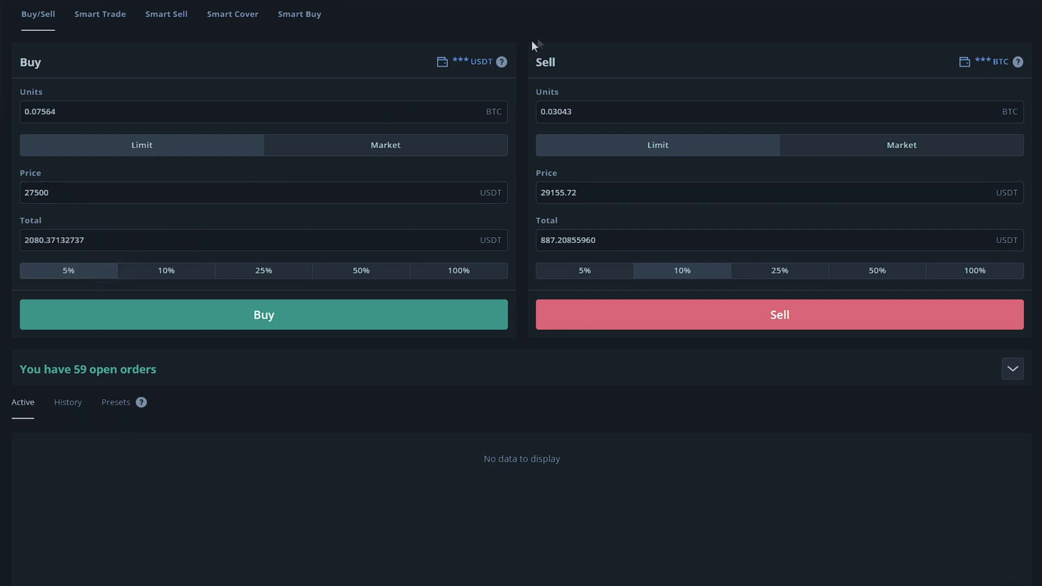
pyautogui.click(174, 322)
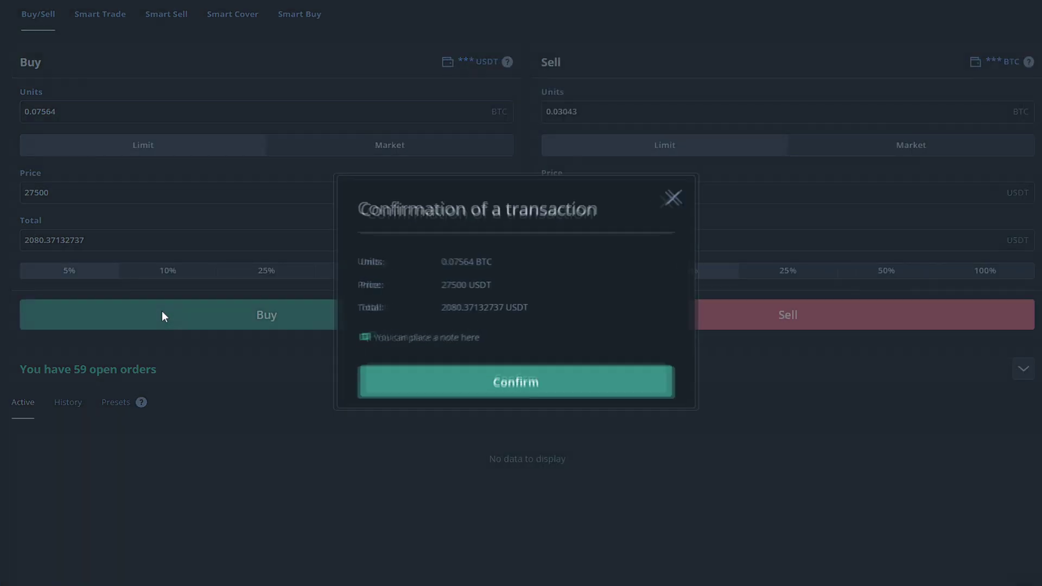
pyautogui.click(445, 370)
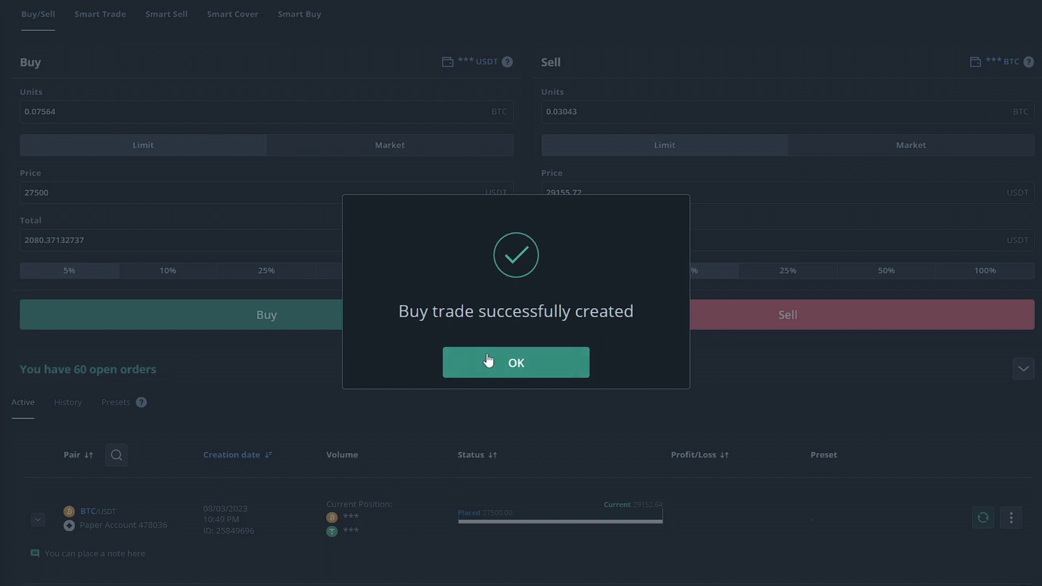
pyautogui.click(489, 361)
pyautogui.scroll(-2, 34, 319)
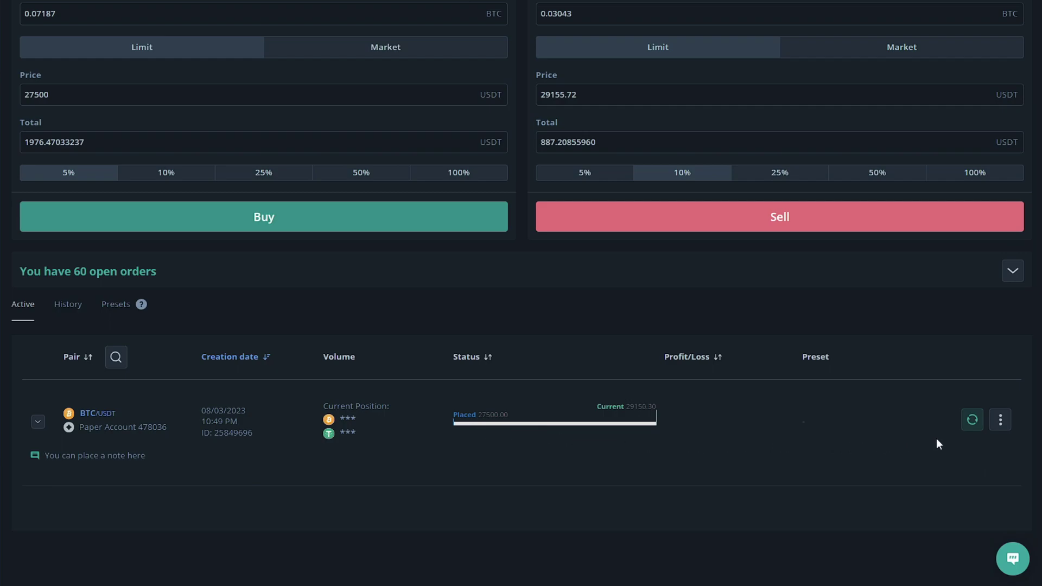
# Cancel the 27500 USDT BTC/USDT buy order from its action menu and confirm
pyautogui.click(999, 426)
pyautogui.click(970, 421)
pyautogui.click(1001, 420)
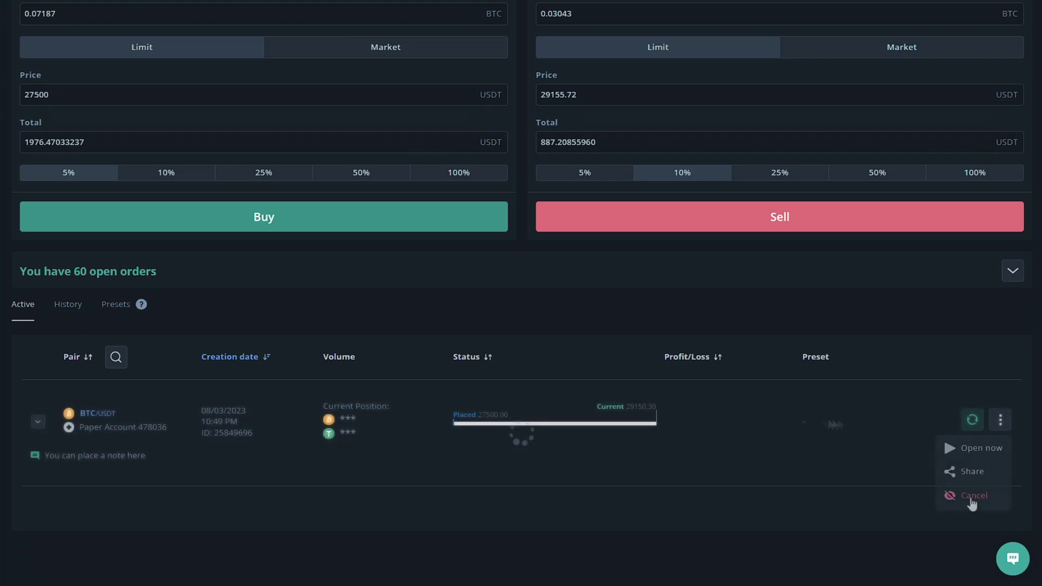
pyautogui.click(970, 496)
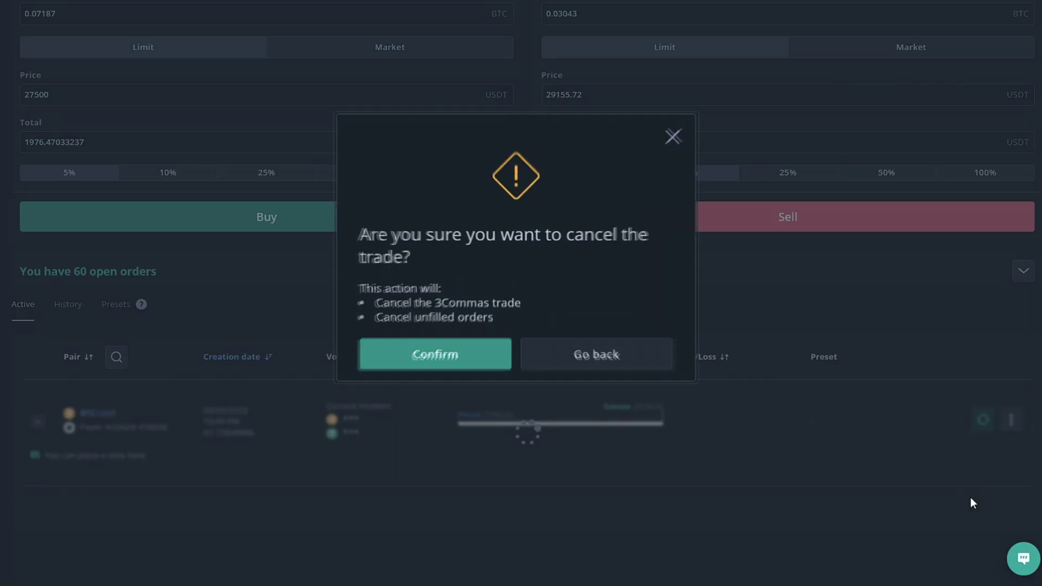
pyautogui.click(461, 356)
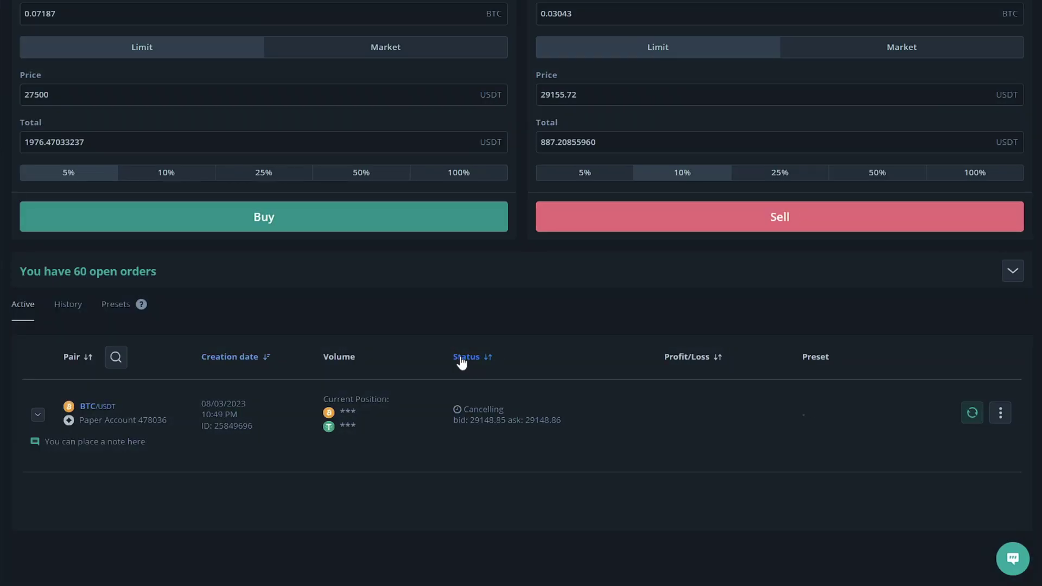
# Submit a 5% limit sell of 0.01521 BTC at 30000 USDT, totalling 456.3 USDT
pyautogui.scroll(3, 735, 440)
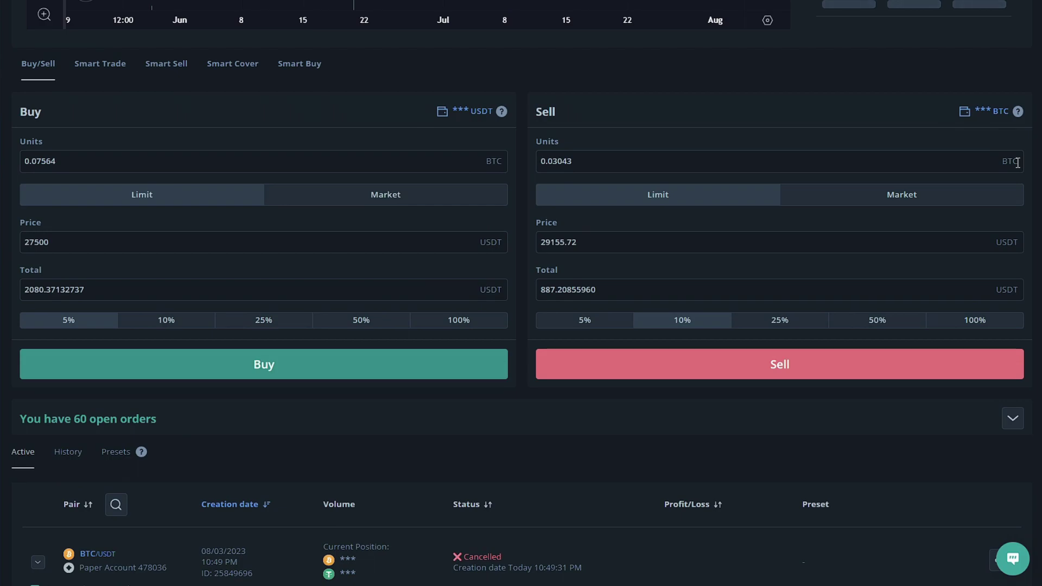
pyautogui.moveTo(573, 162); pyautogui.dragTo(553, 165)
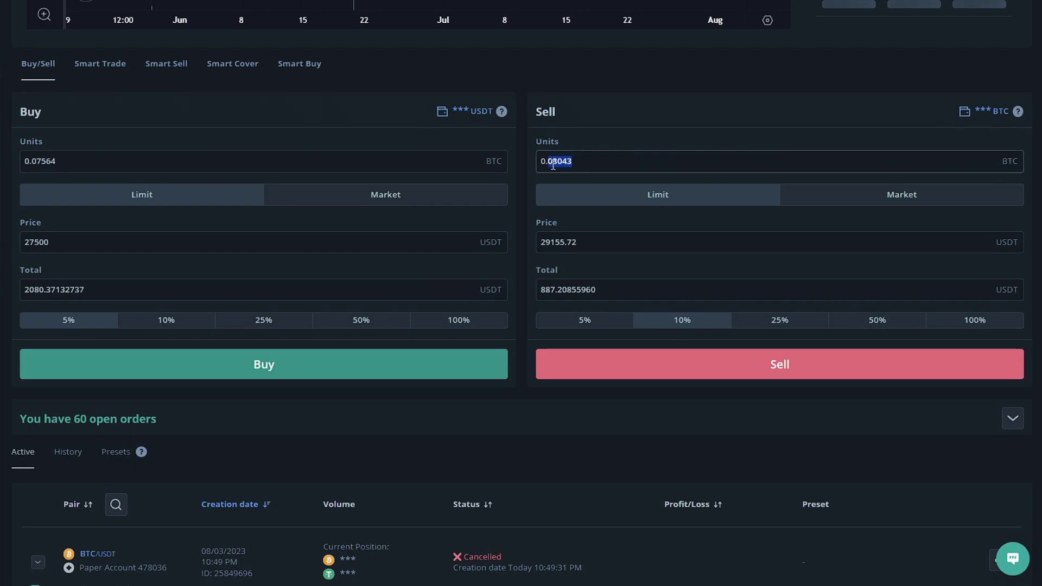
pyautogui.write('01')
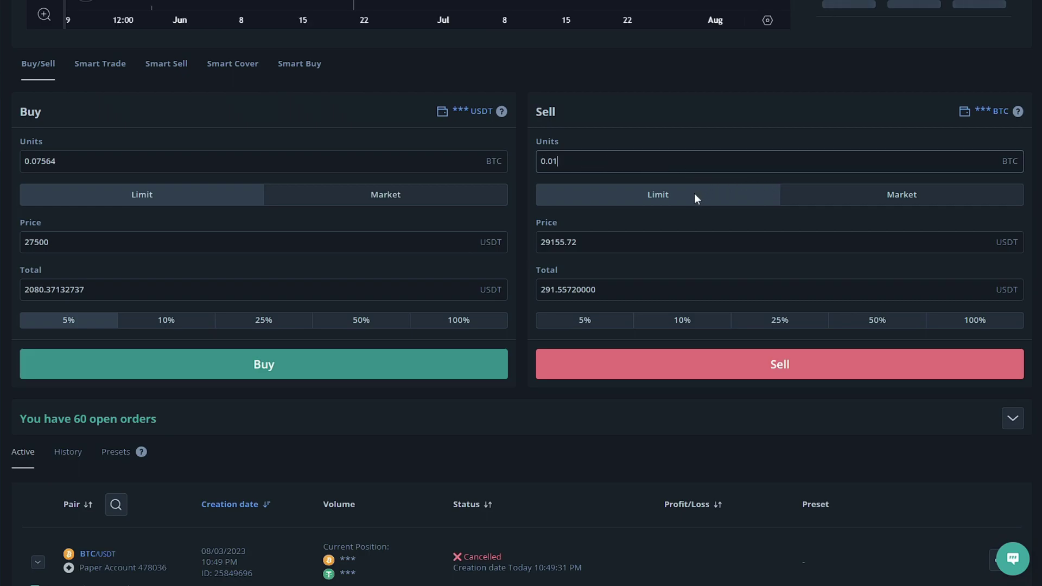
pyautogui.moveTo(541, 243); pyautogui.dragTo(593, 244)
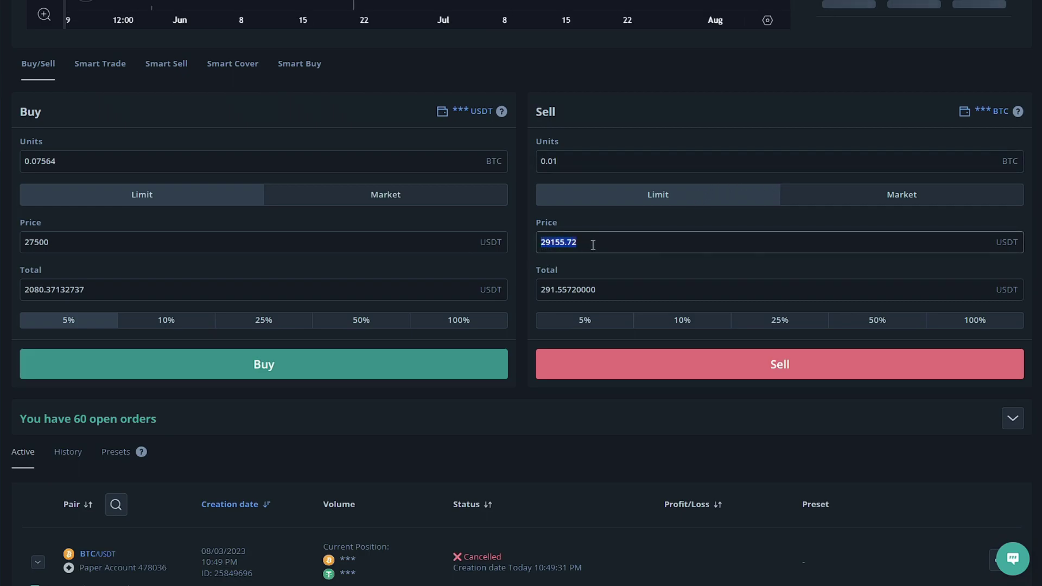
pyautogui.write('3000')
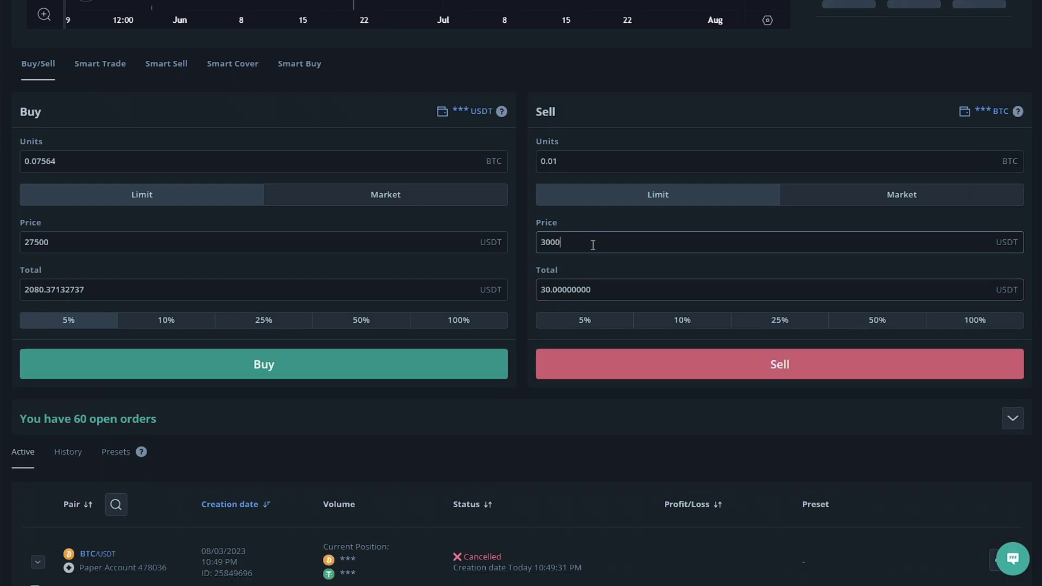
pyautogui.write('0')
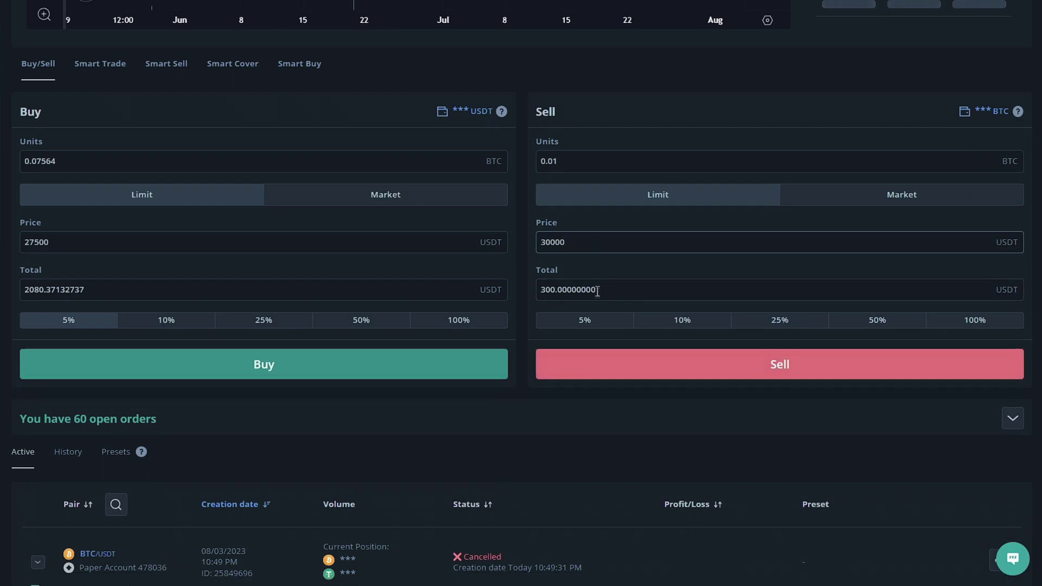
pyautogui.click(586, 323)
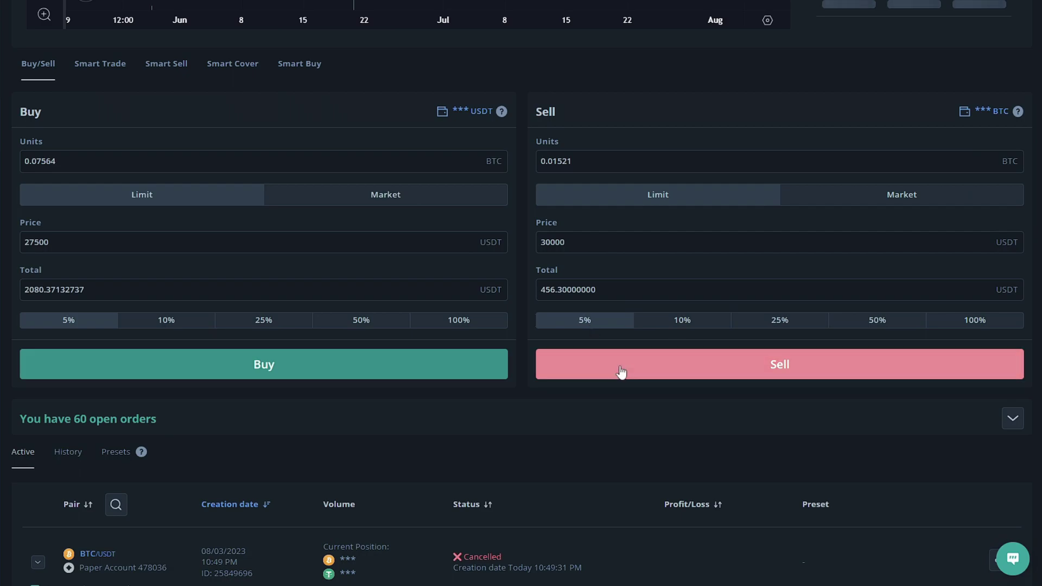
pyautogui.click(620, 367)
pyautogui.click(580, 337)
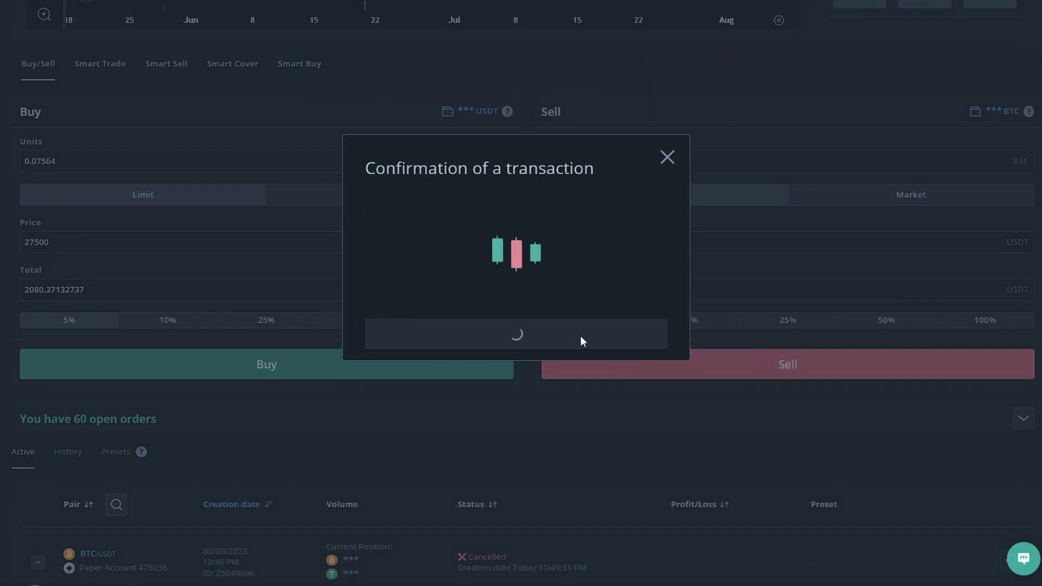
pyautogui.scroll(-4, 141, 379)
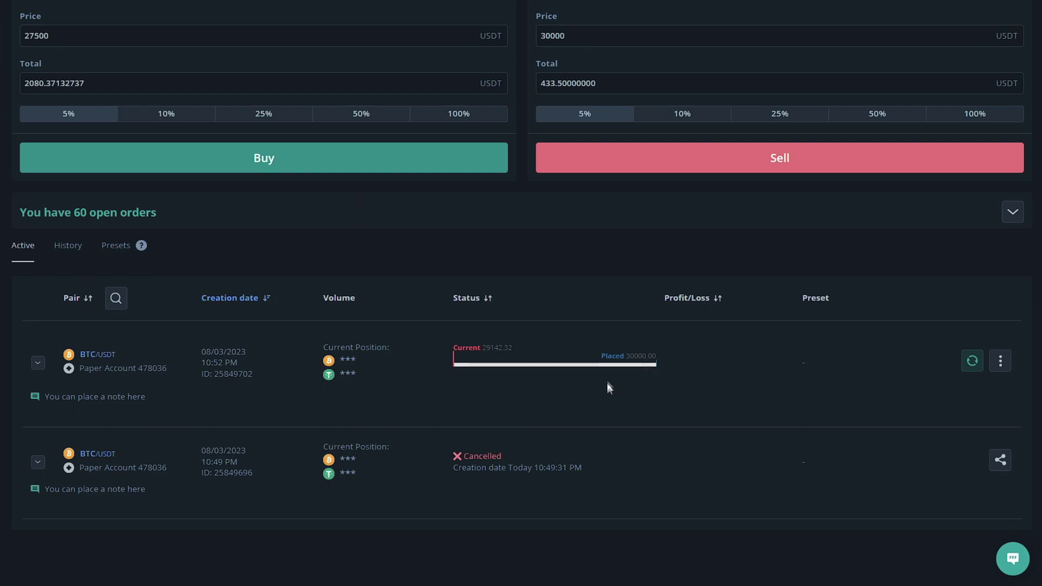
# Execute the 30000 USDT sell order immediately with Open now so it reads Finished
pyautogui.click(1004, 363)
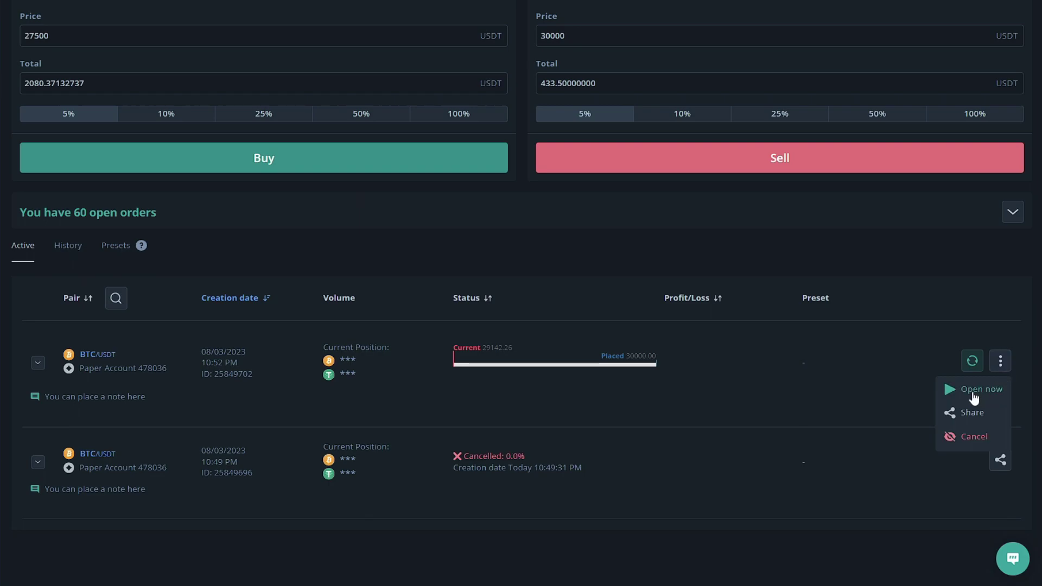
pyautogui.click(975, 397)
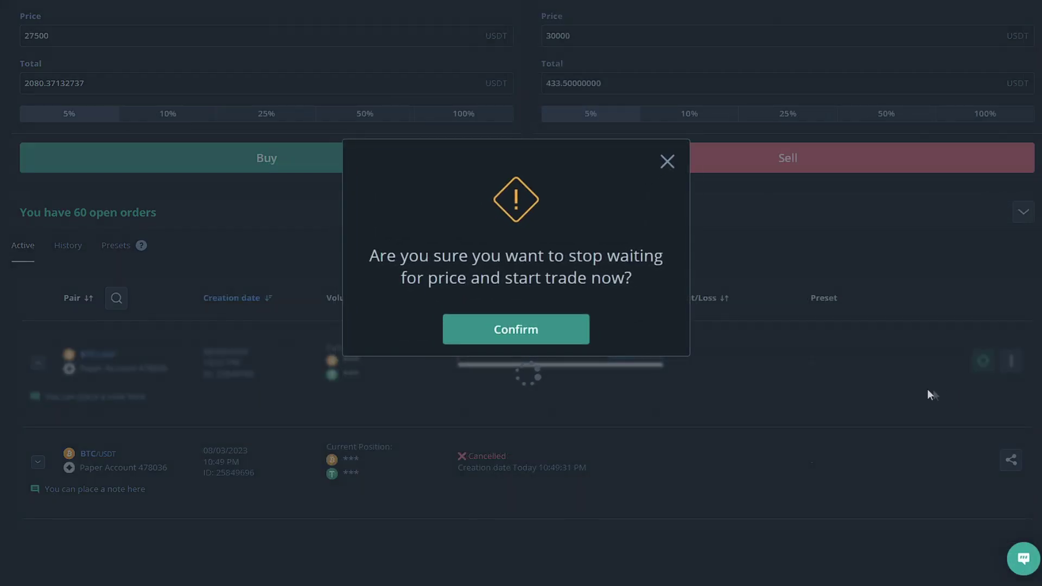
pyautogui.click(535, 330)
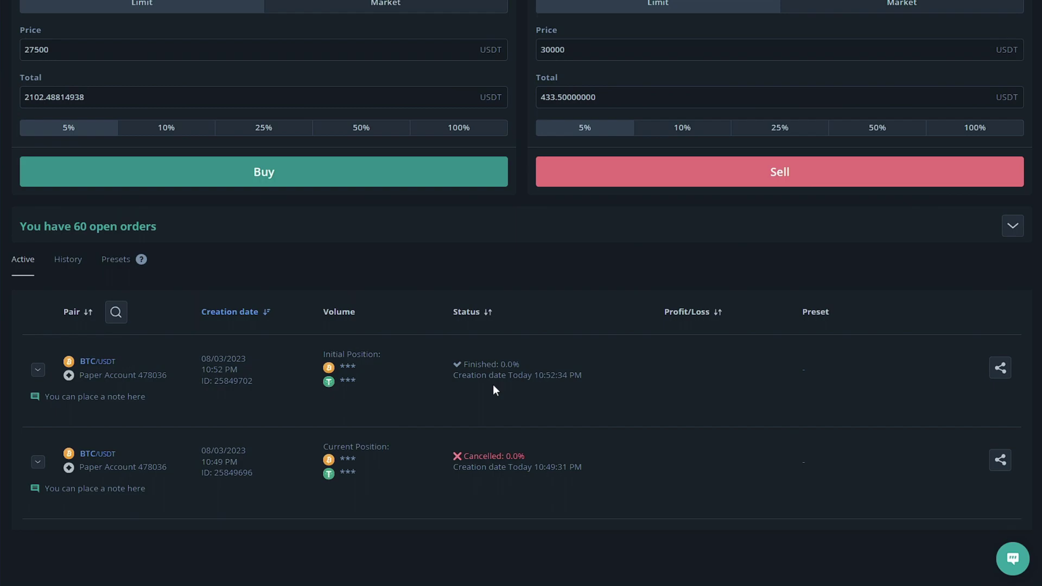
pyautogui.scroll(3, 519, 161)
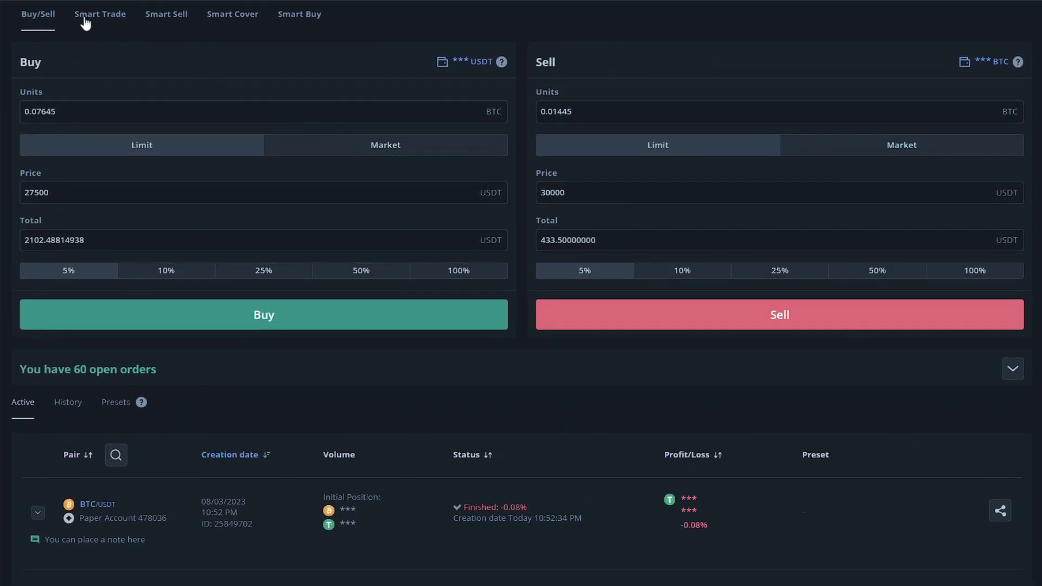
# Set a 0.10 BTC market-price buy in Smart Trade with trailing buy on at 1%
pyautogui.click(85, 20)
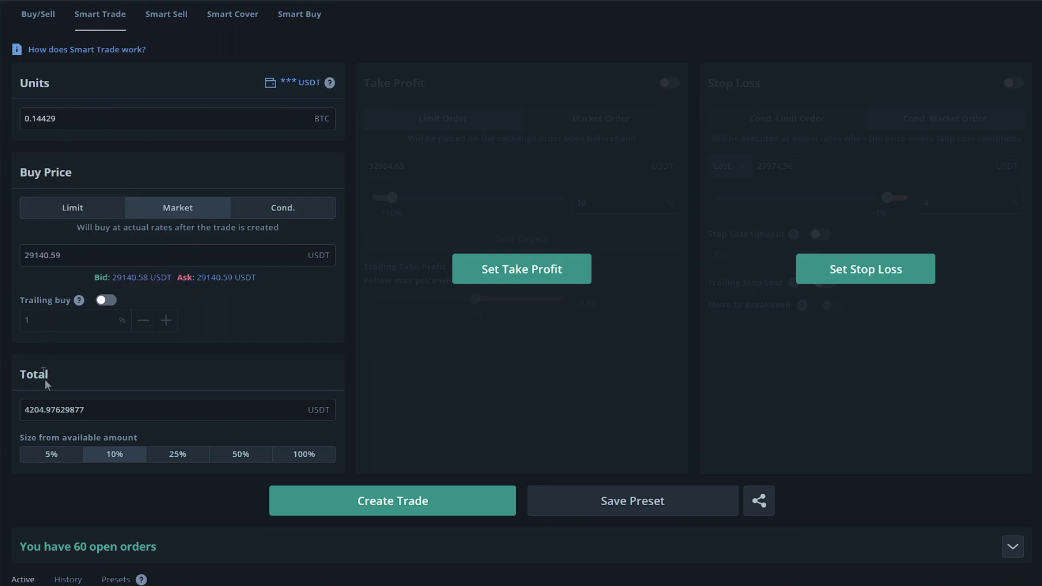
pyautogui.moveTo(57, 119); pyautogui.dragTo(37, 120)
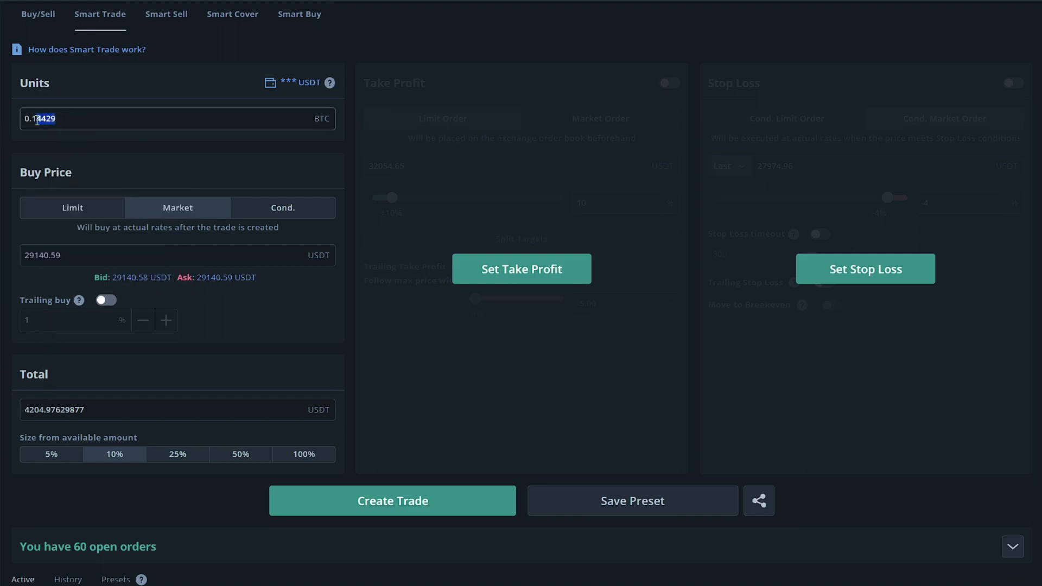
pyautogui.write('0.10')
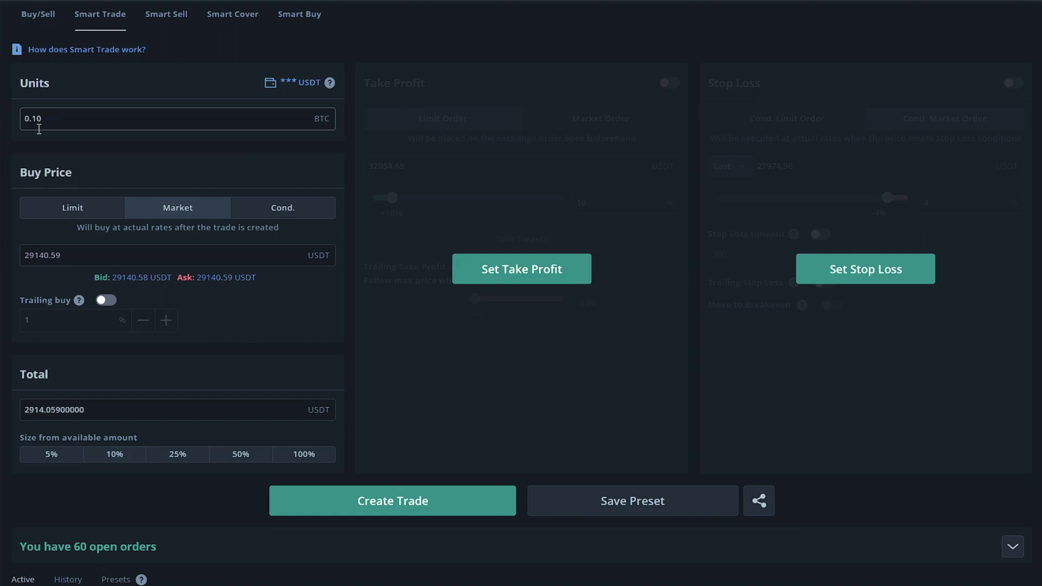
pyautogui.click(74, 175)
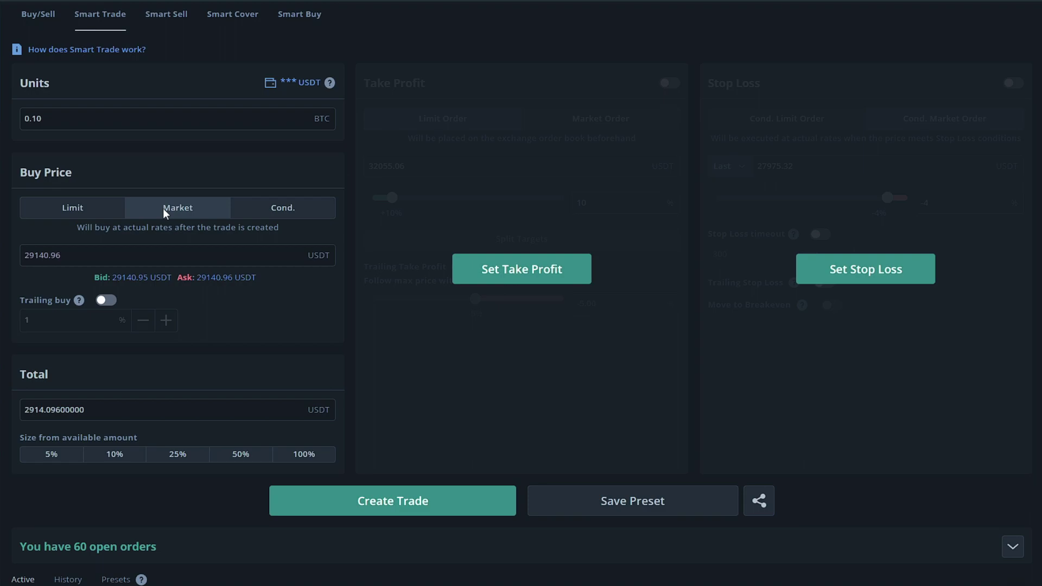
pyautogui.moveTo(64, 308)
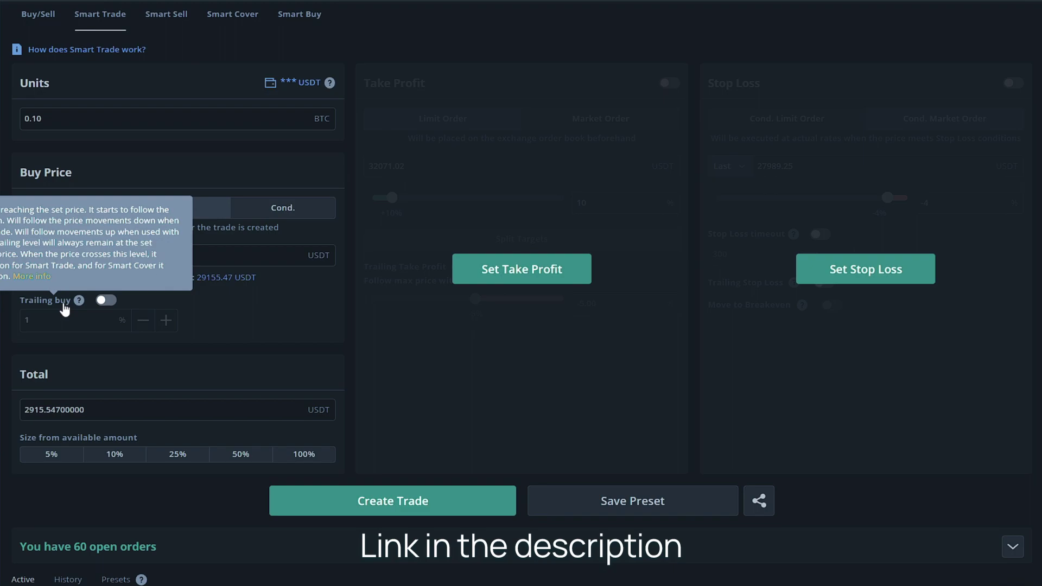
pyautogui.click(64, 306)
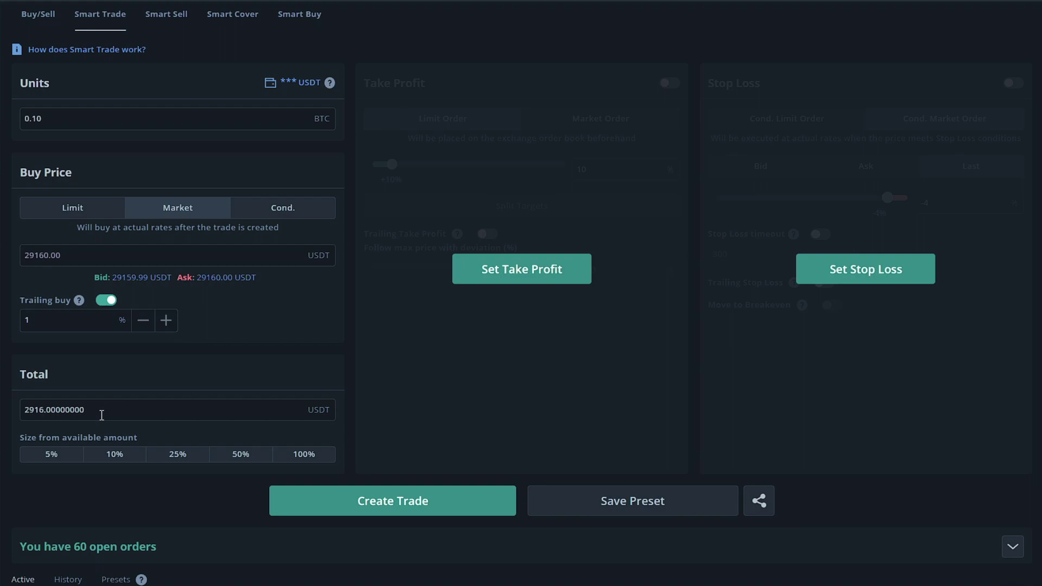
# Enable take profit and add a first target at +5% for 50% of the volume
pyautogui.click(504, 274)
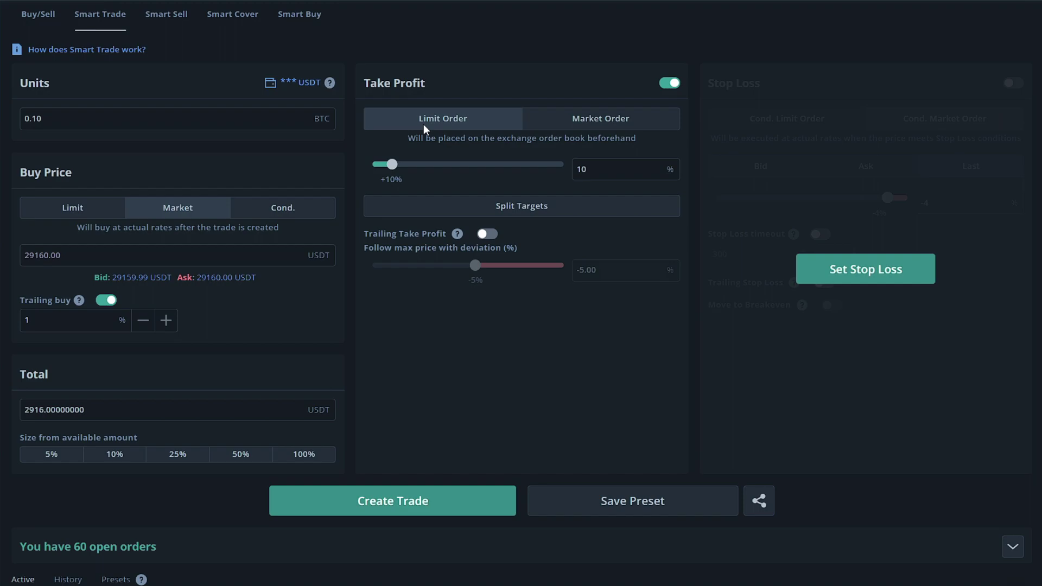
pyautogui.doubleClick(581, 168)
pyautogui.write('5')
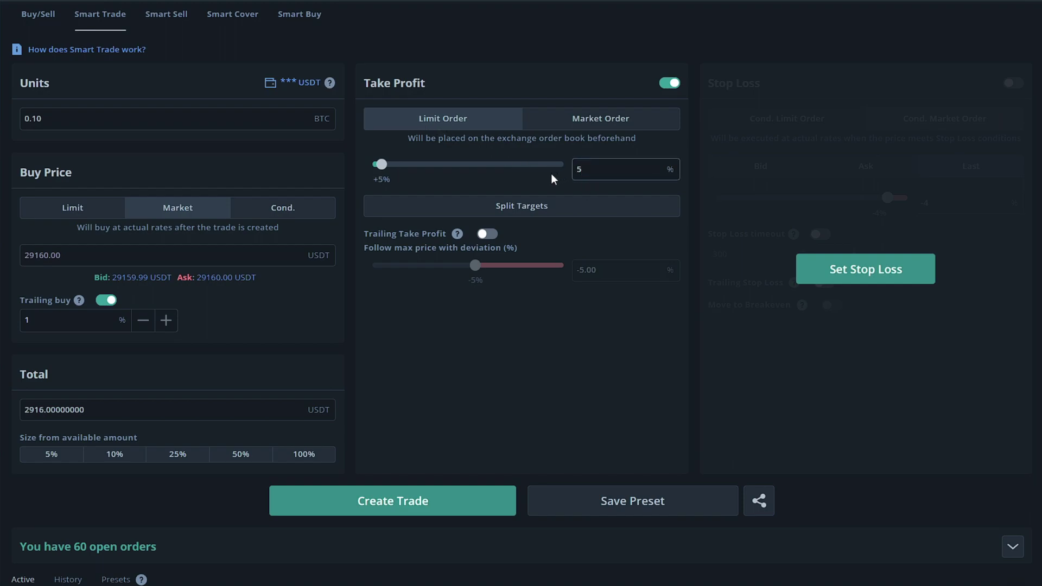
pyautogui.click(511, 209)
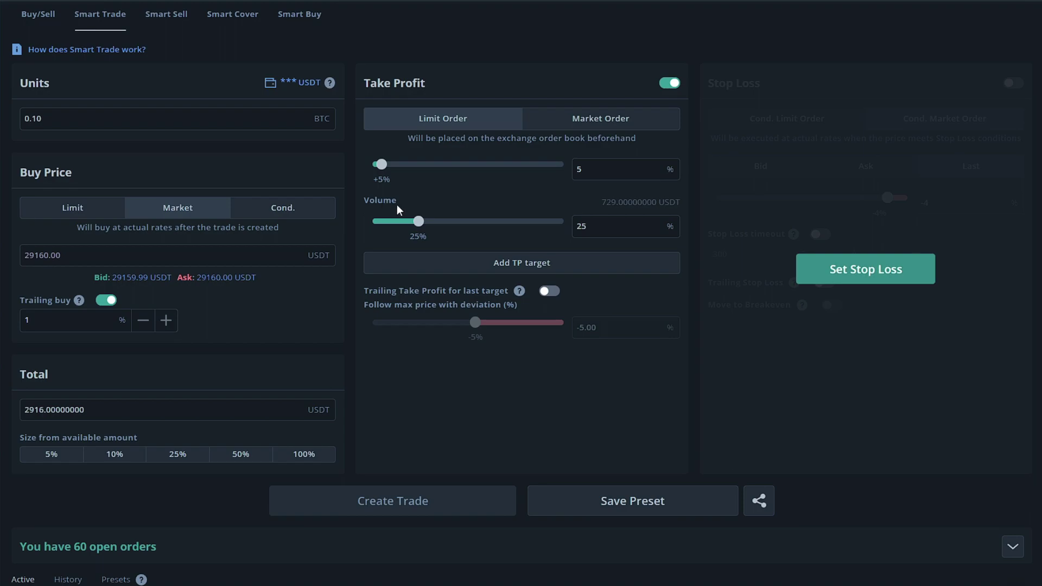
pyautogui.moveTo(418, 218); pyautogui.dragTo(467, 219)
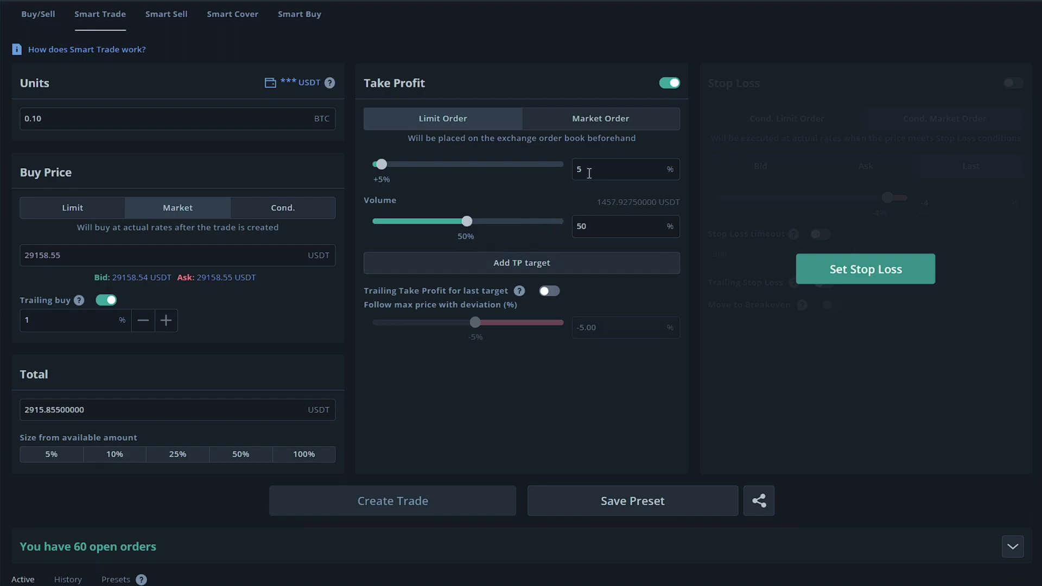
pyautogui.click(610, 265)
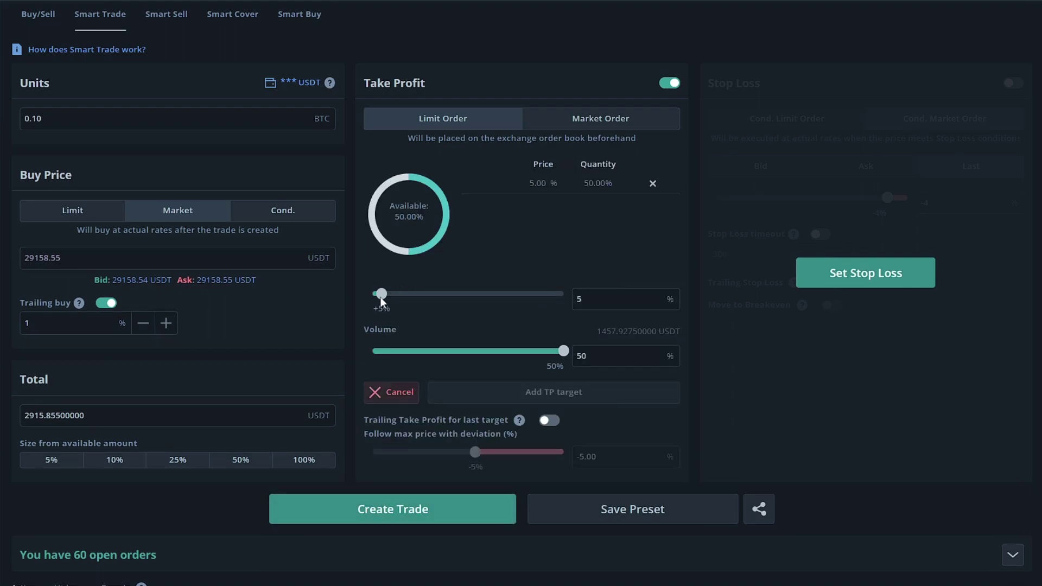
# Add a second take-profit target at +10% and enable trailing take profit at -5%
pyautogui.moveTo(381, 298); pyautogui.dragTo(406, 295)
pyautogui.click(542, 392)
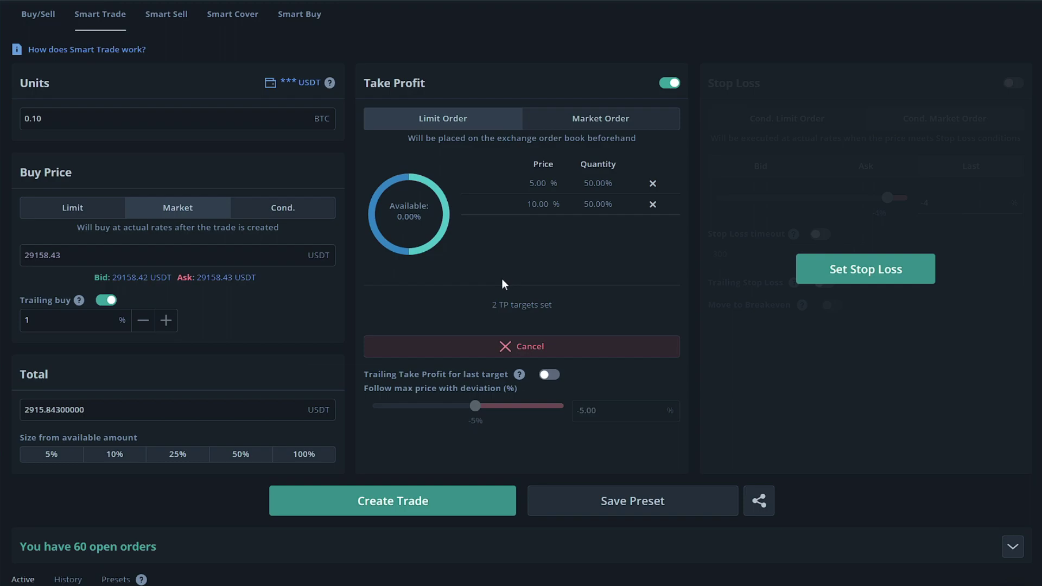
pyautogui.click(521, 377)
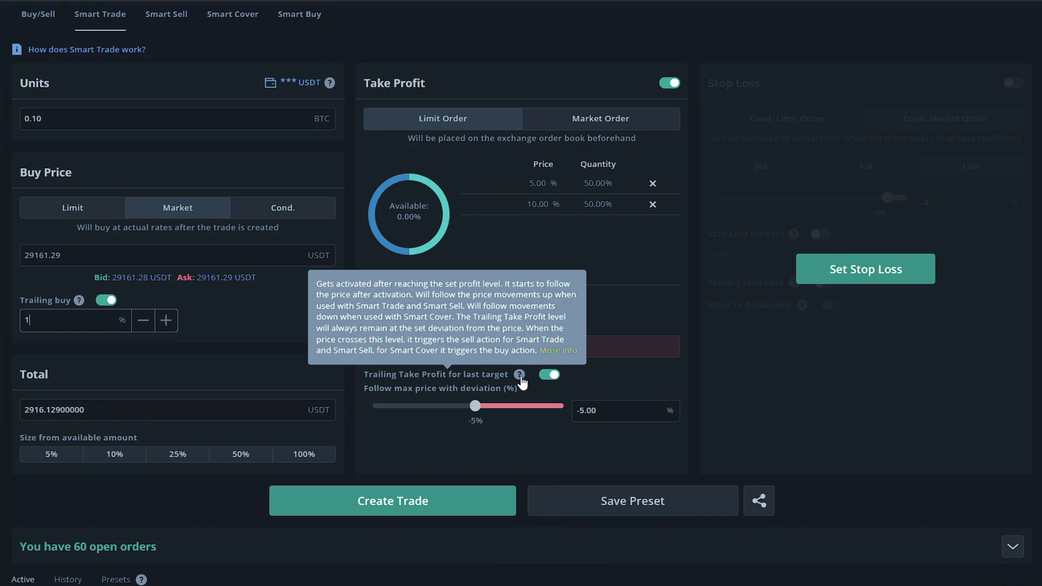
pyautogui.click(525, 383)
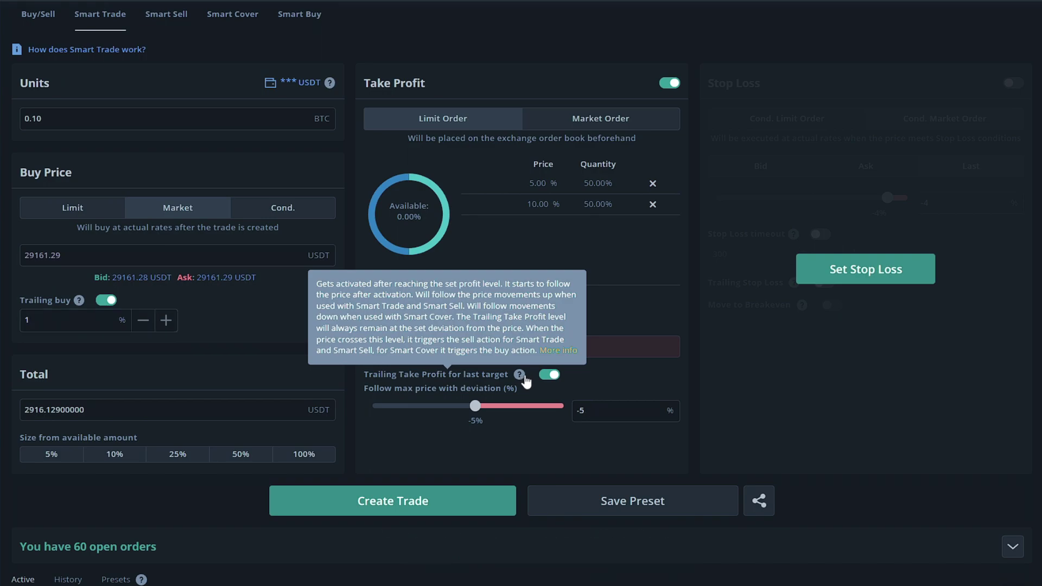
# Enable a -10% stop loss on the Ask price with a 300-second stop loss timeout
pyautogui.click(867, 272)
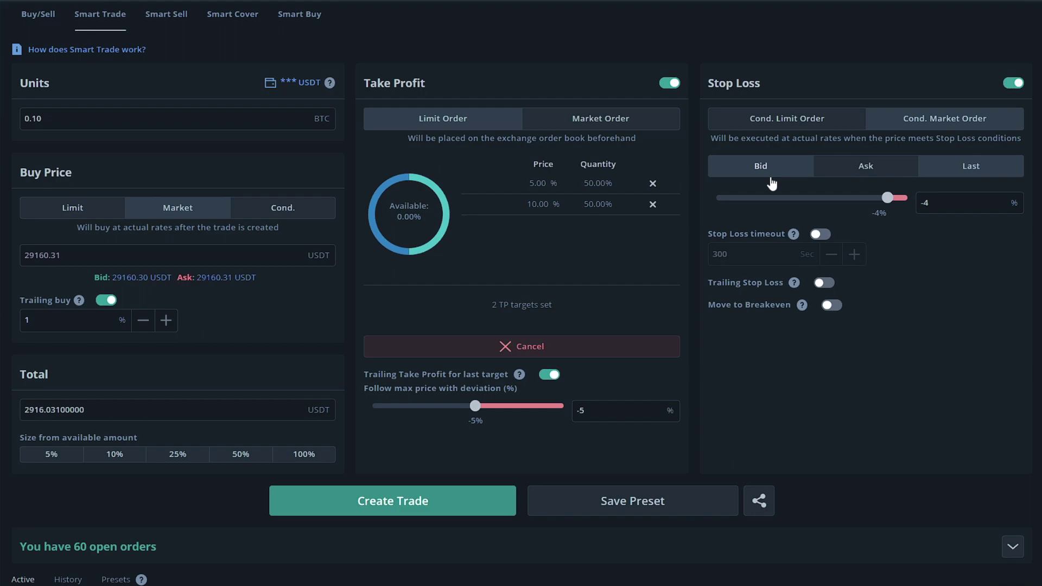
pyautogui.click(866, 165)
pyautogui.moveTo(888, 198); pyautogui.dragTo(858, 197)
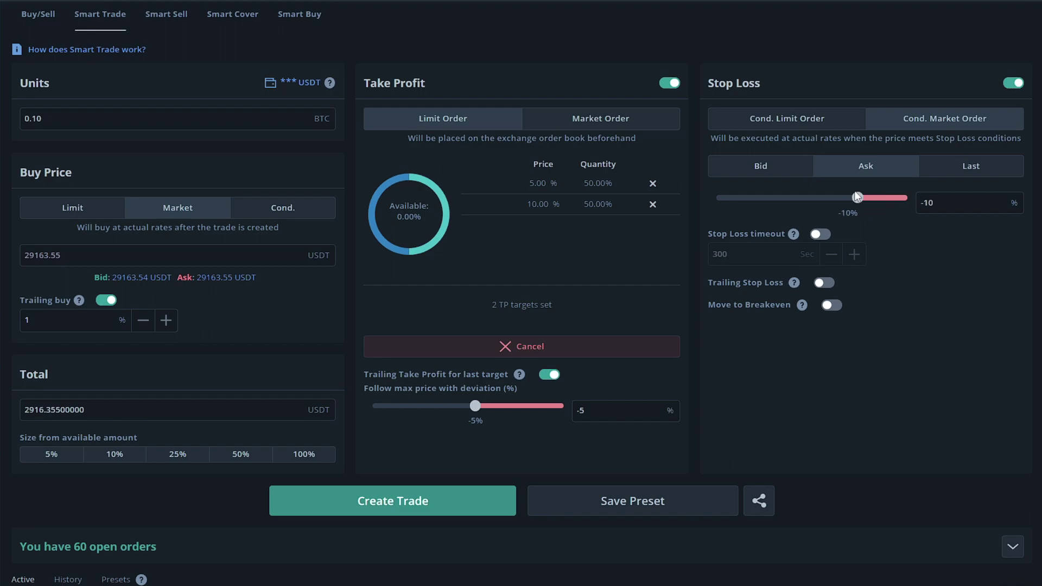
pyautogui.click(822, 235)
pyautogui.moveTo(798, 286)
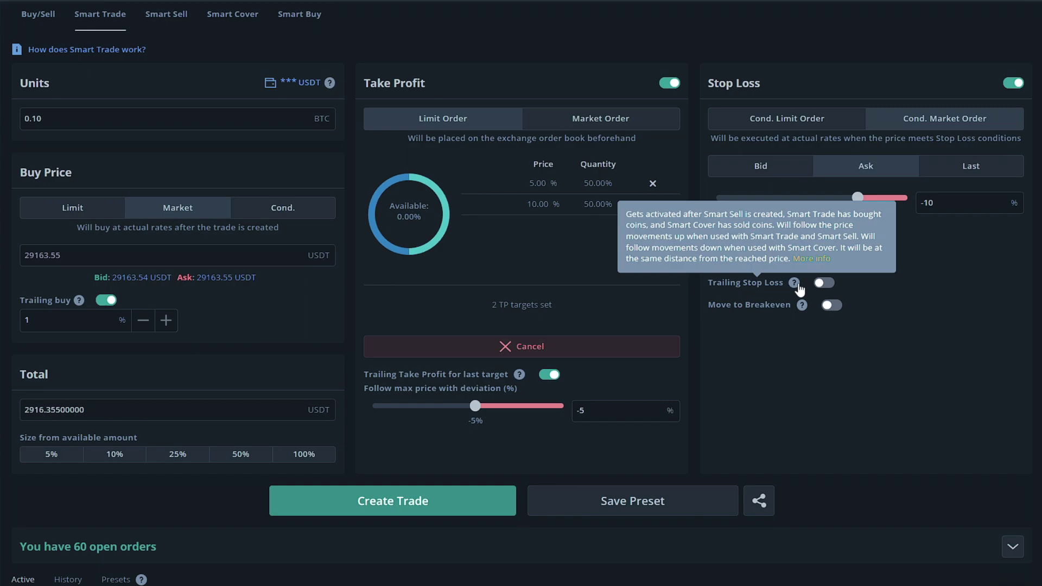
pyautogui.moveTo(802, 313)
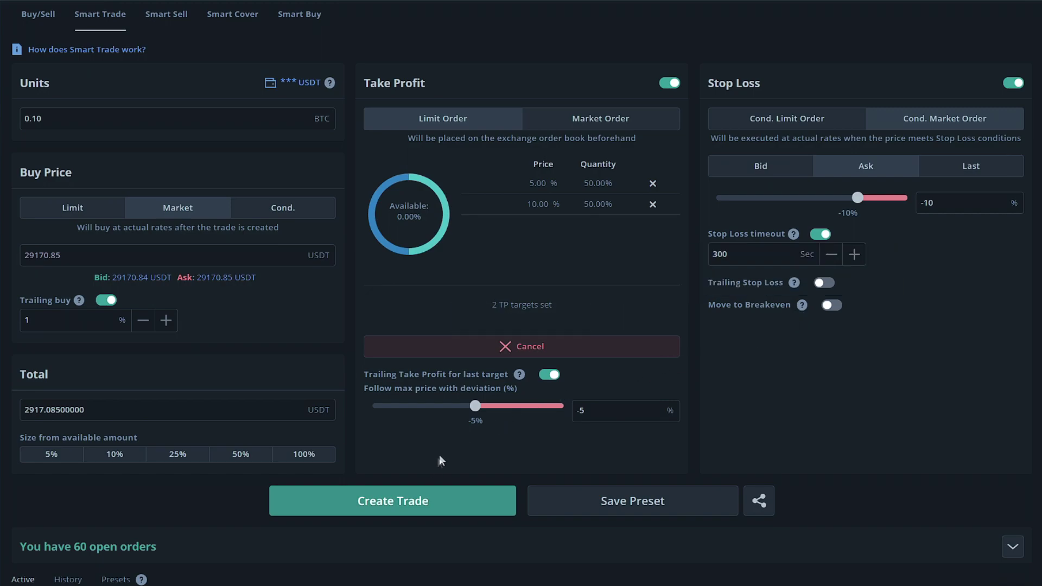
# Create and confirm the BTC/USDT smart trade with trailing buy, then dismiss the success message
pyautogui.click(420, 504)
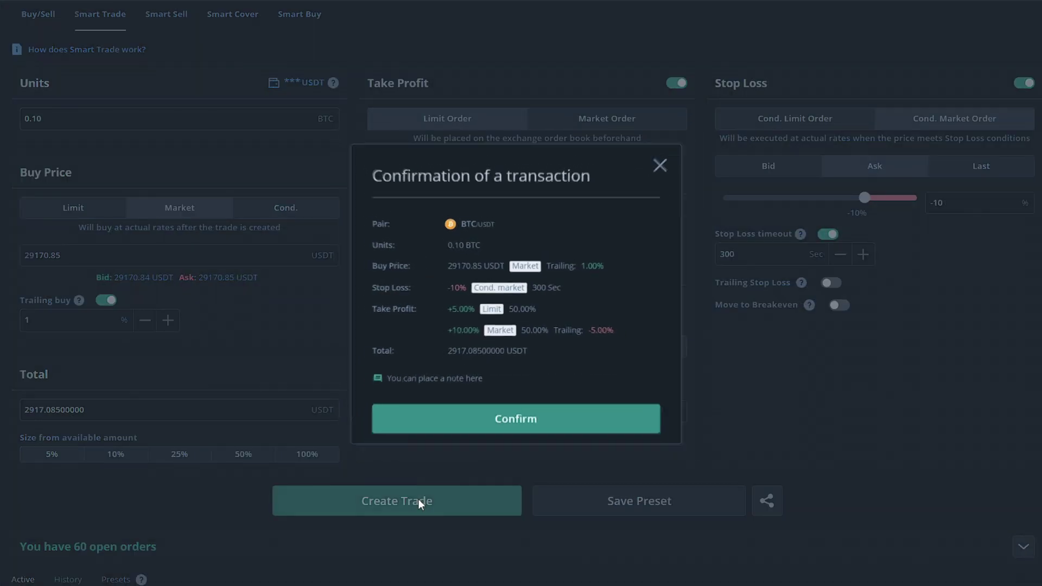
pyautogui.click(513, 428)
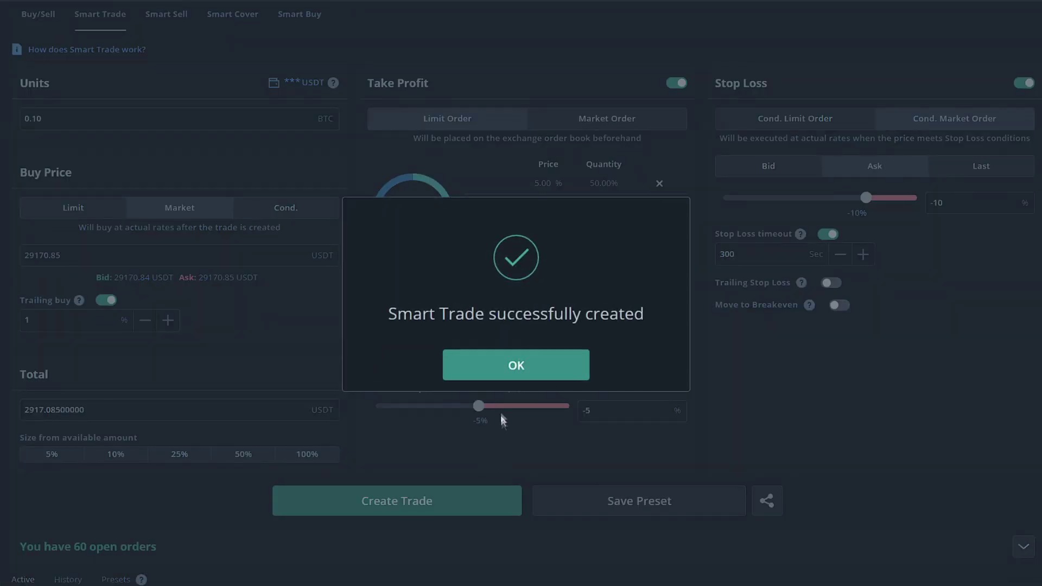
pyautogui.click(505, 374)
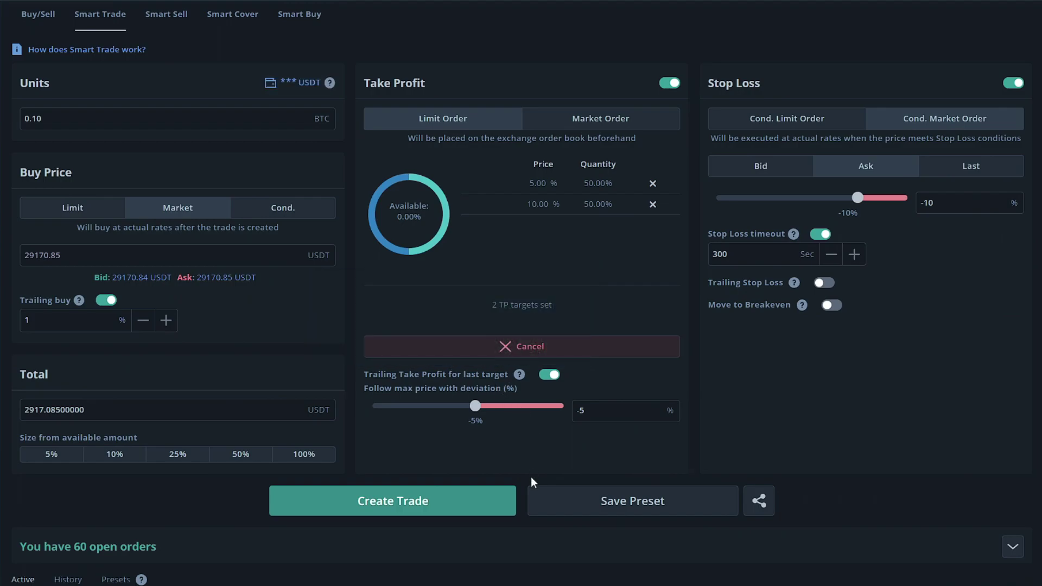
# Expand the new BTC/USDT order's details in the Active orders list
pyautogui.scroll(-7, 386, 301)
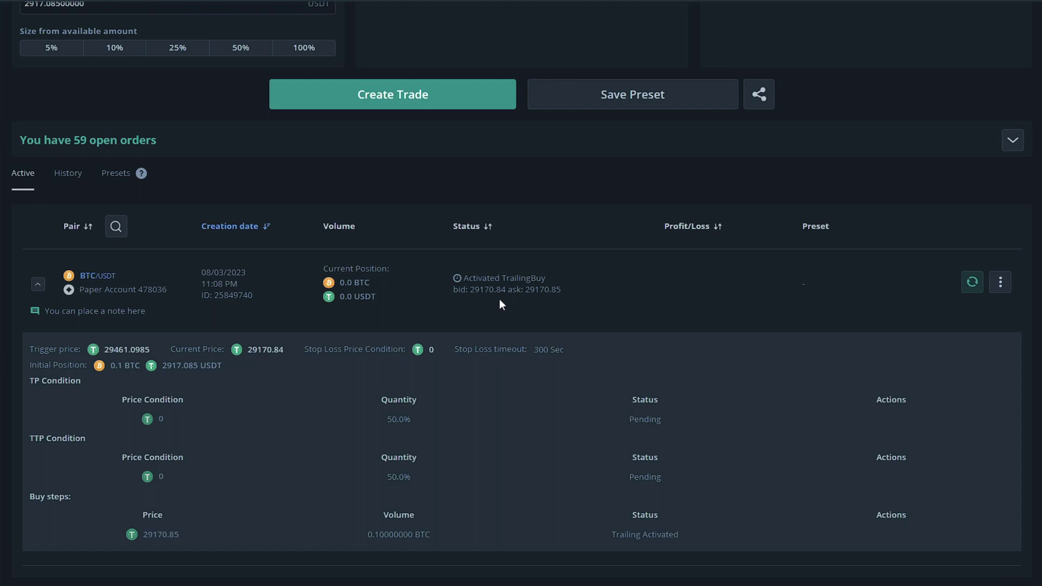
pyautogui.click(38, 284)
pyautogui.click(37, 461)
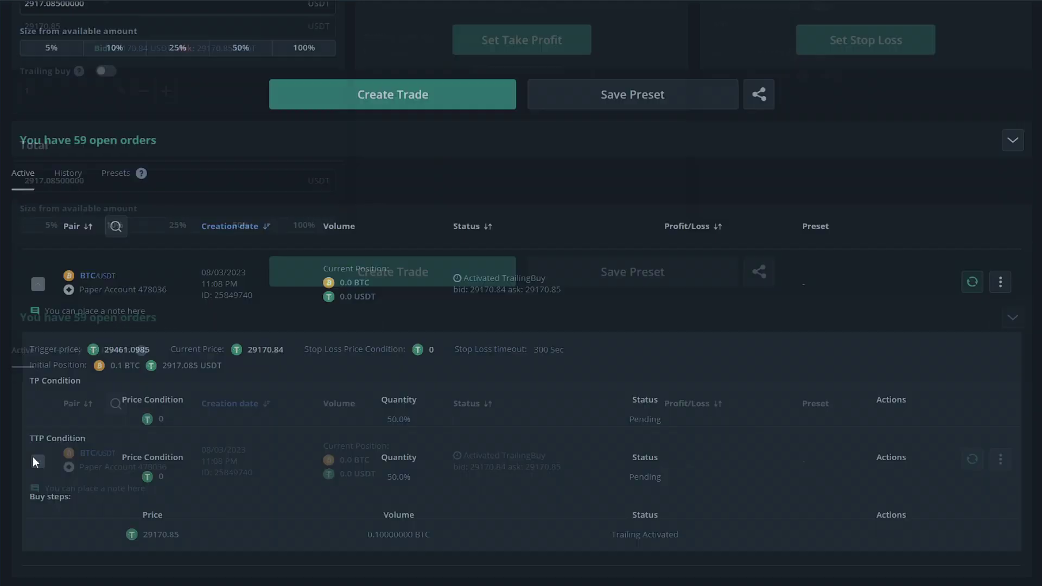
pyautogui.scroll(-3, 62, 427)
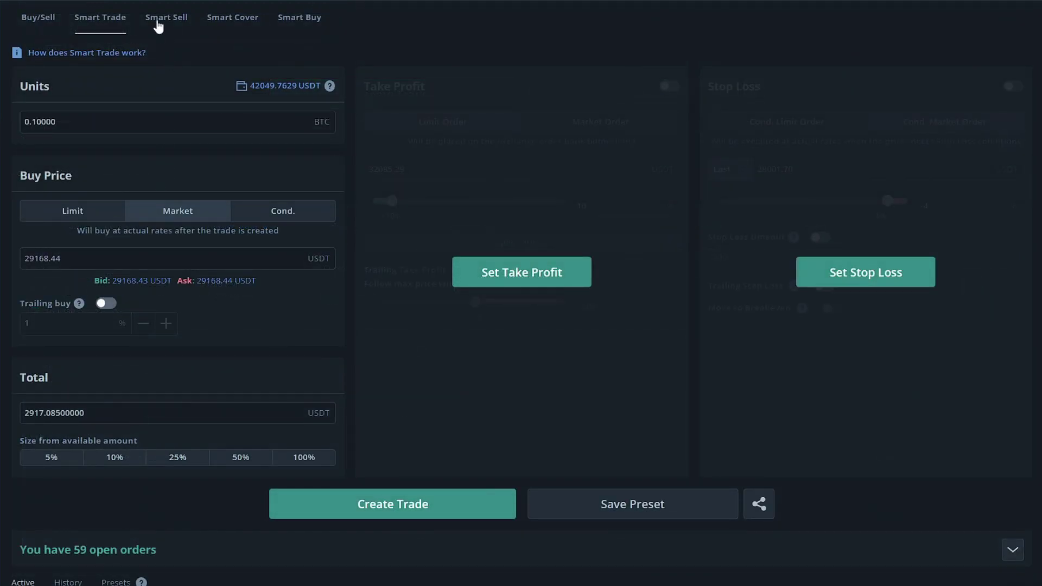
pyautogui.click(158, 21)
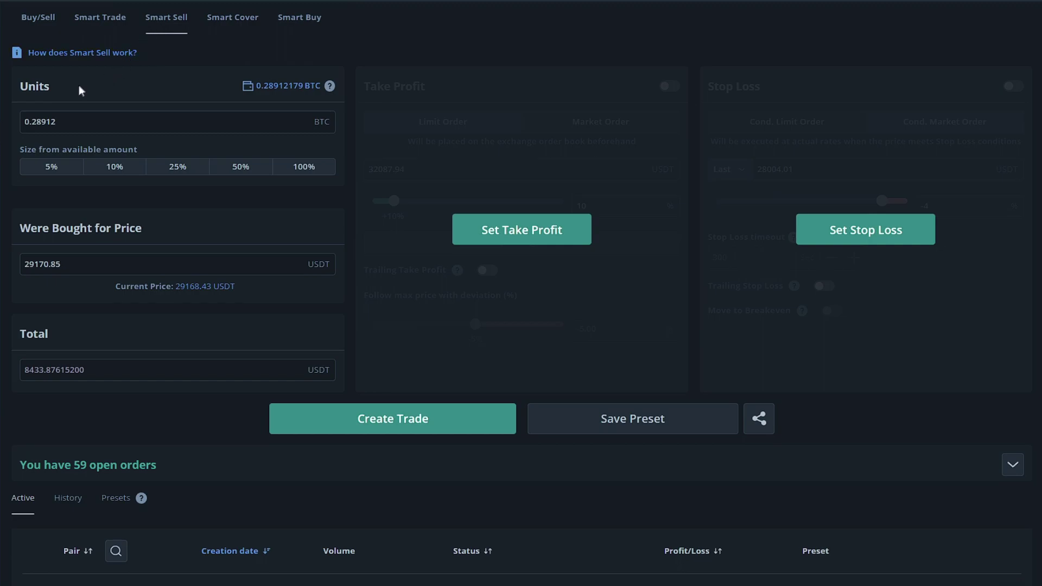
# Enter 0.1 BTC units bought at 29000 USDT, totalling 2900 USDT
pyautogui.moveTo(66, 121); pyautogui.dragTo(38, 124)
pyautogui.write('1')
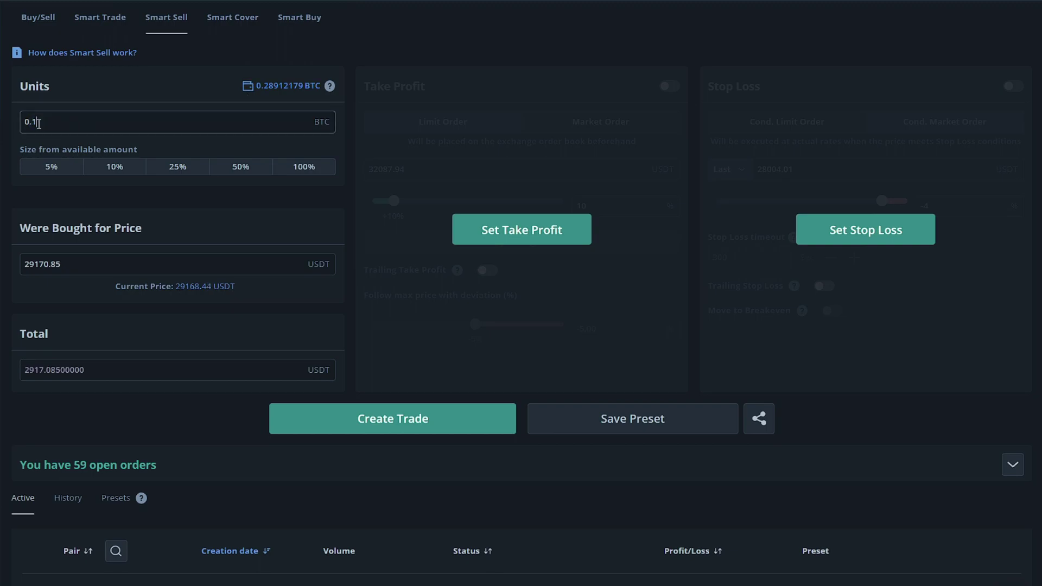
pyautogui.click(62, 265)
pyautogui.moveTo(62, 265); pyautogui.dragTo(37, 267)
pyautogui.write('000')
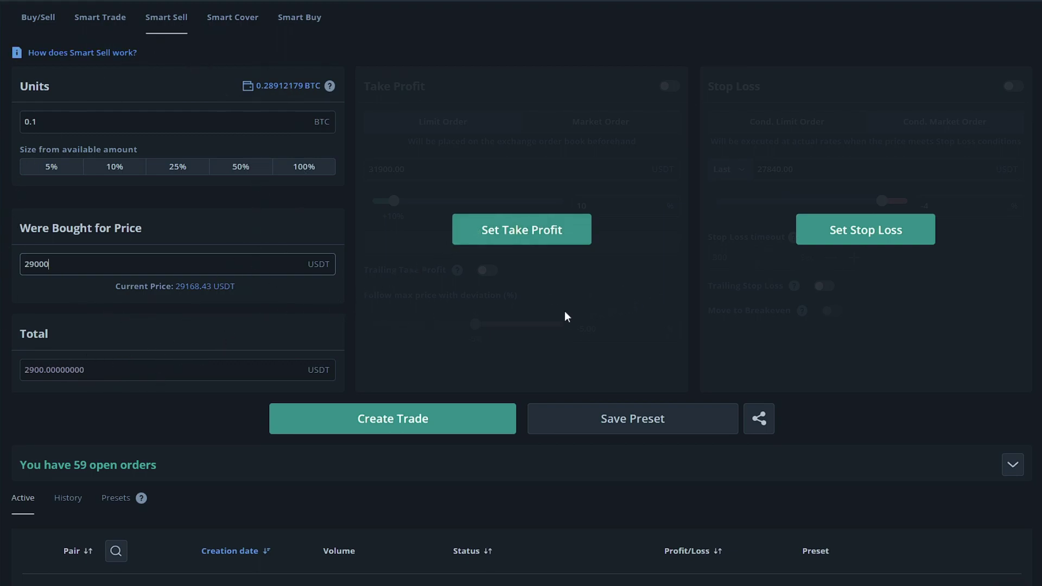
pyautogui.scroll(-2, 562, 317)
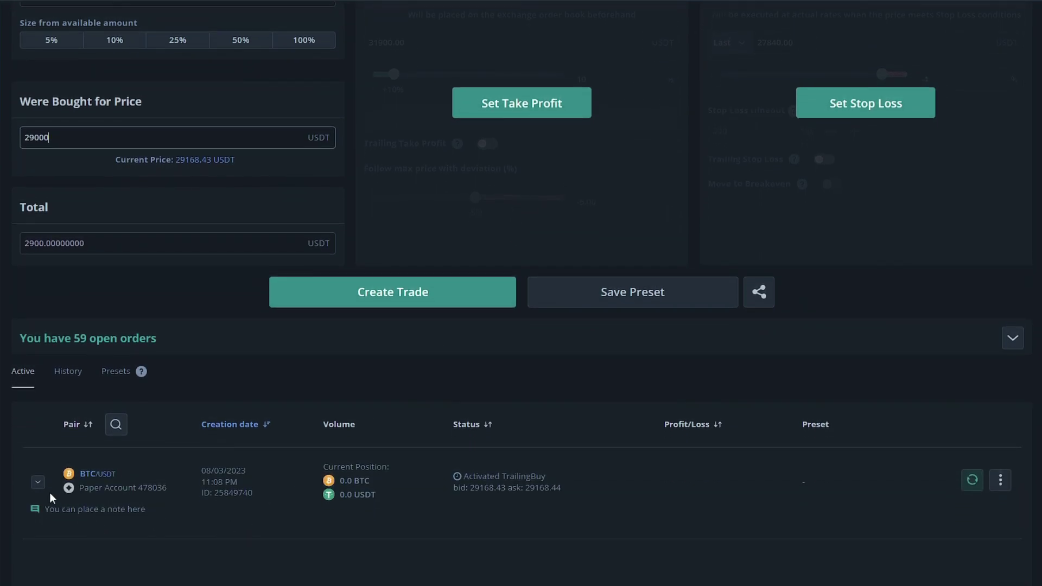
pyautogui.scroll(3, 77, 424)
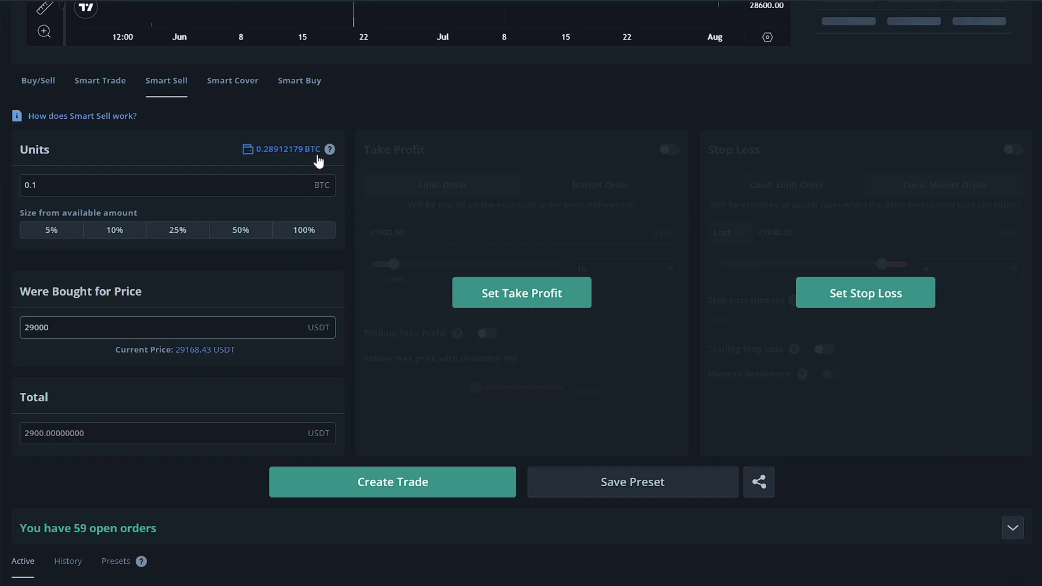
pyautogui.scroll(-1, 346, 230)
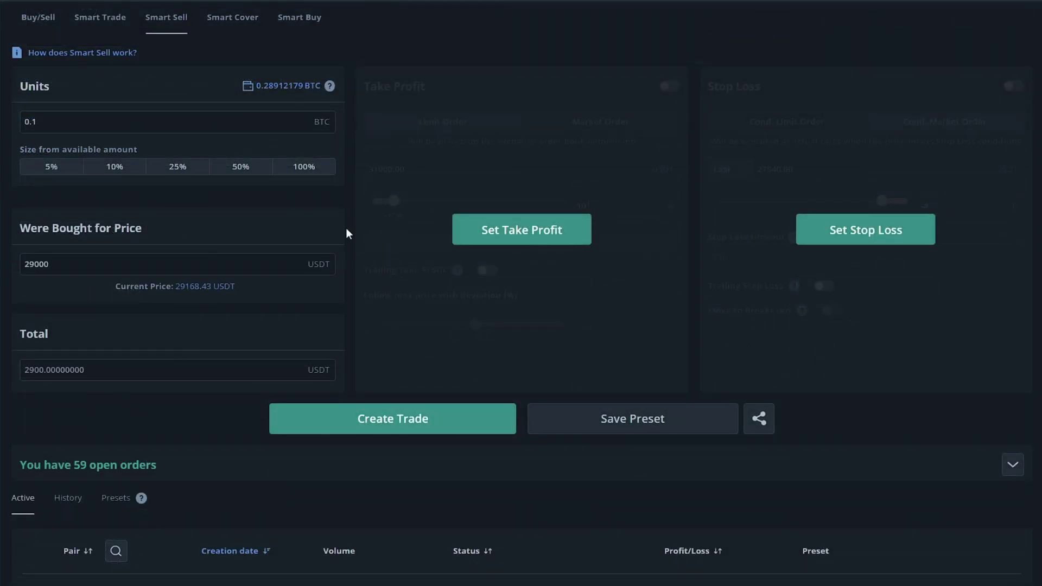